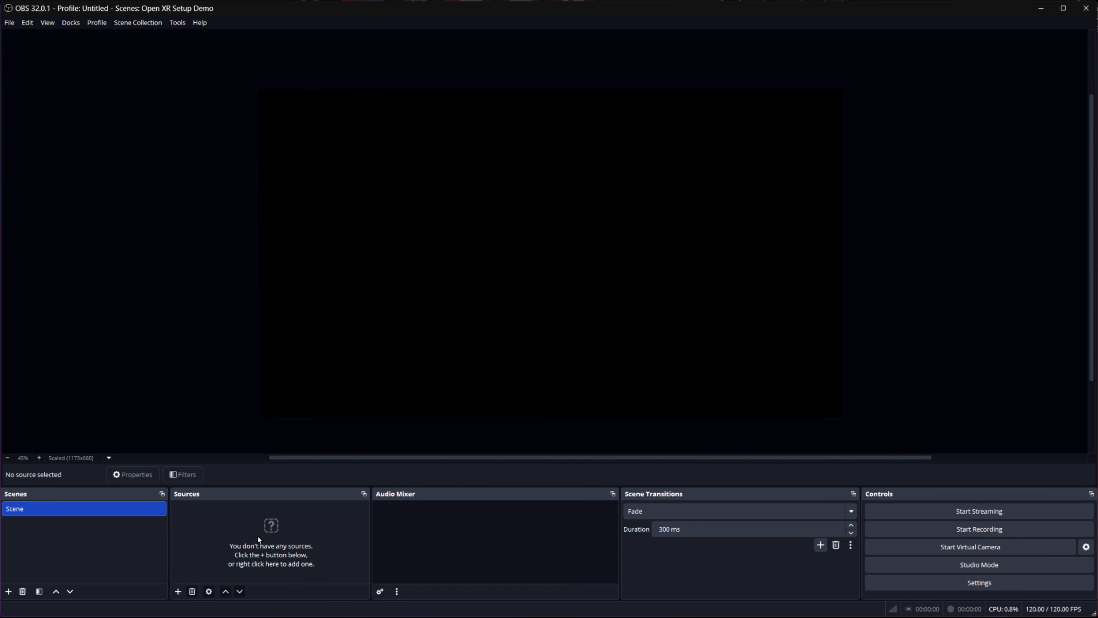
# Open the program settings at the Video section
pyautogui.click(9, 22)
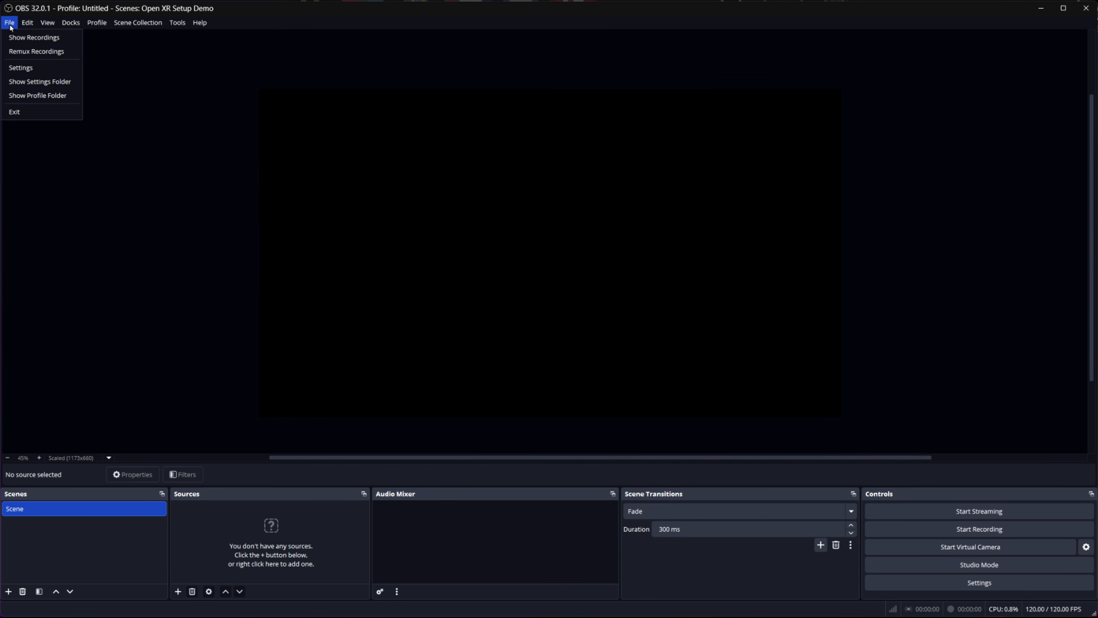
pyautogui.click(11, 69)
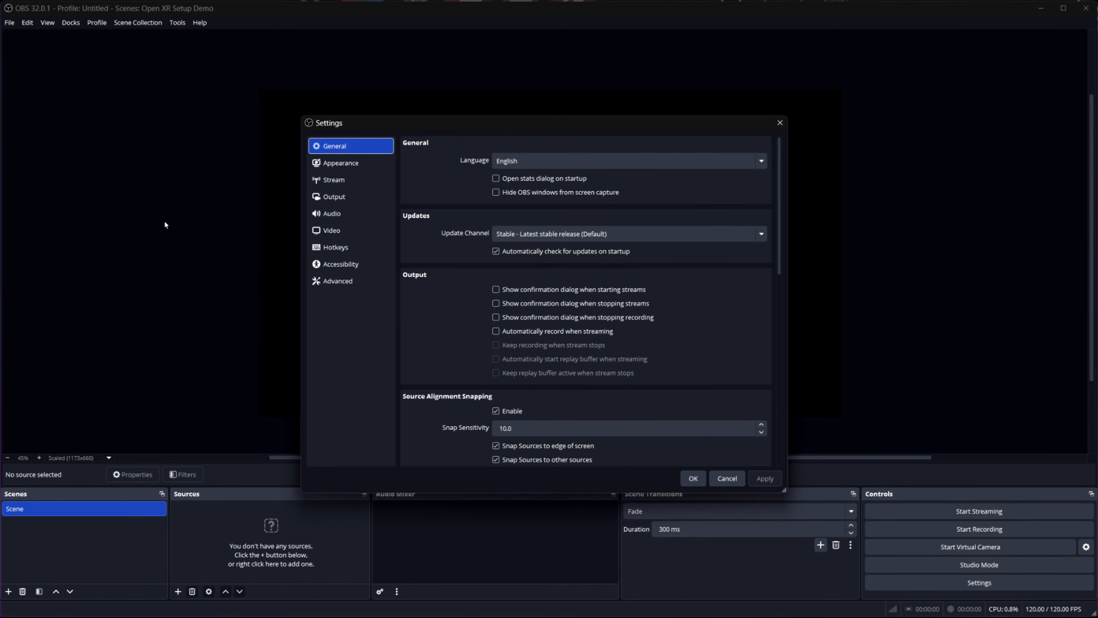
pyautogui.click(344, 232)
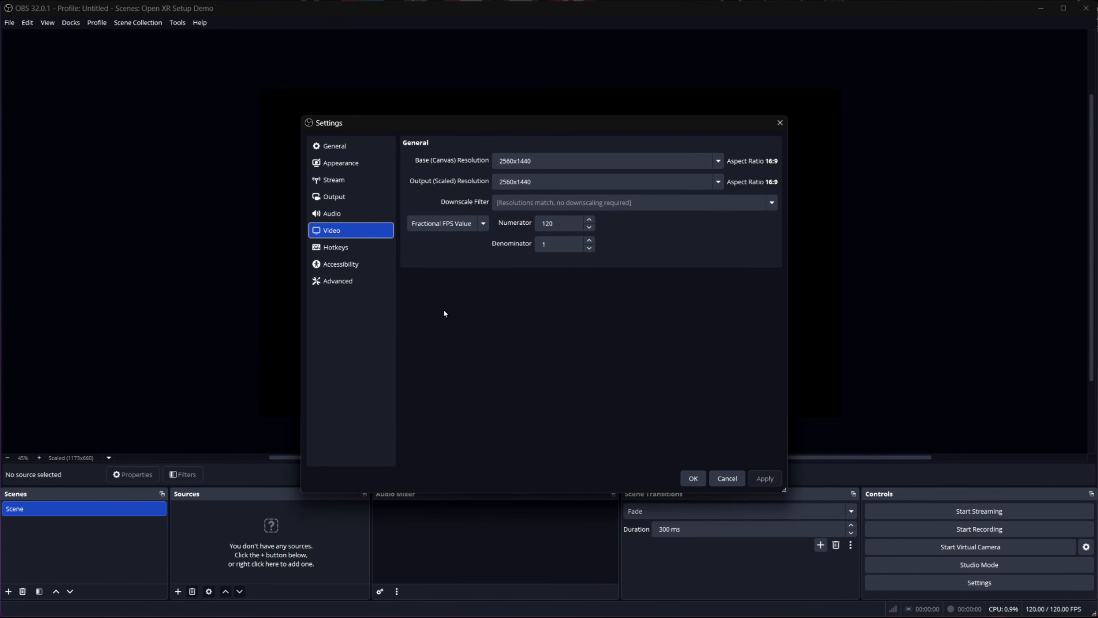
# Switch the frame rate type to Common FPS Values and browse the preset frame rates
pyautogui.click(483, 223)
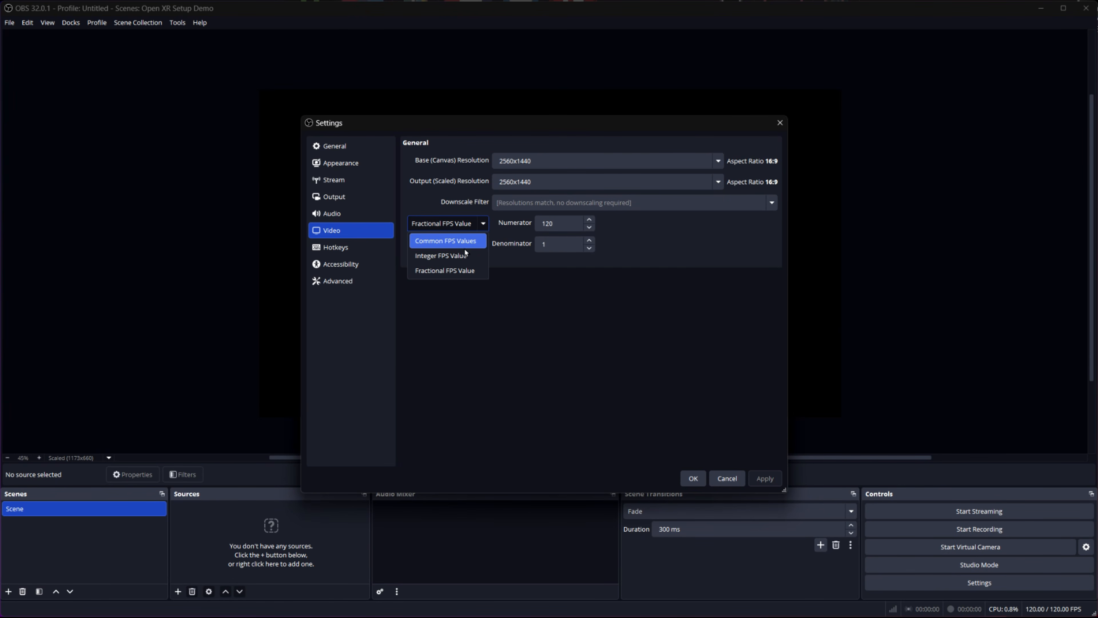
pyautogui.click(457, 243)
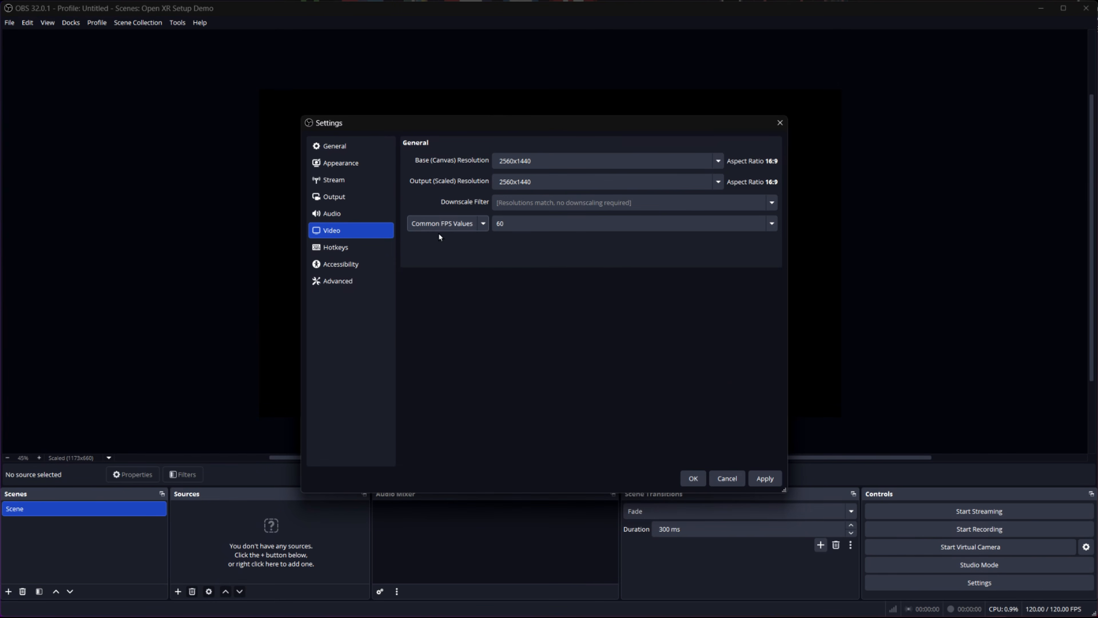
pyautogui.click(535, 224)
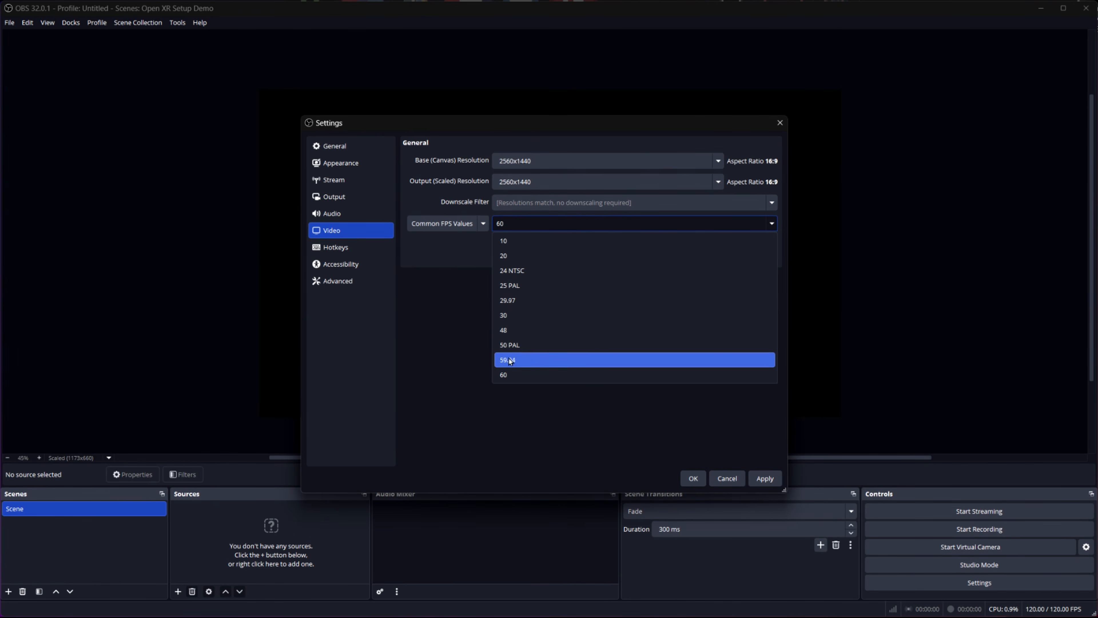
pyautogui.click(515, 219)
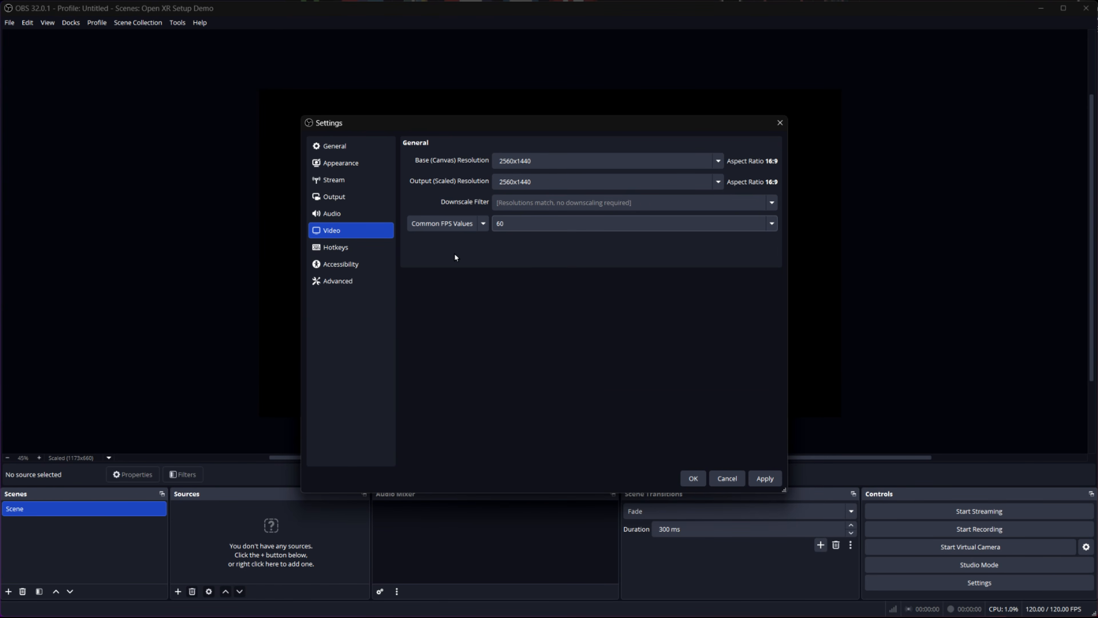
# Set the frame rate type back to Fractional FPS Value and apply the video settings
pyautogui.click(483, 226)
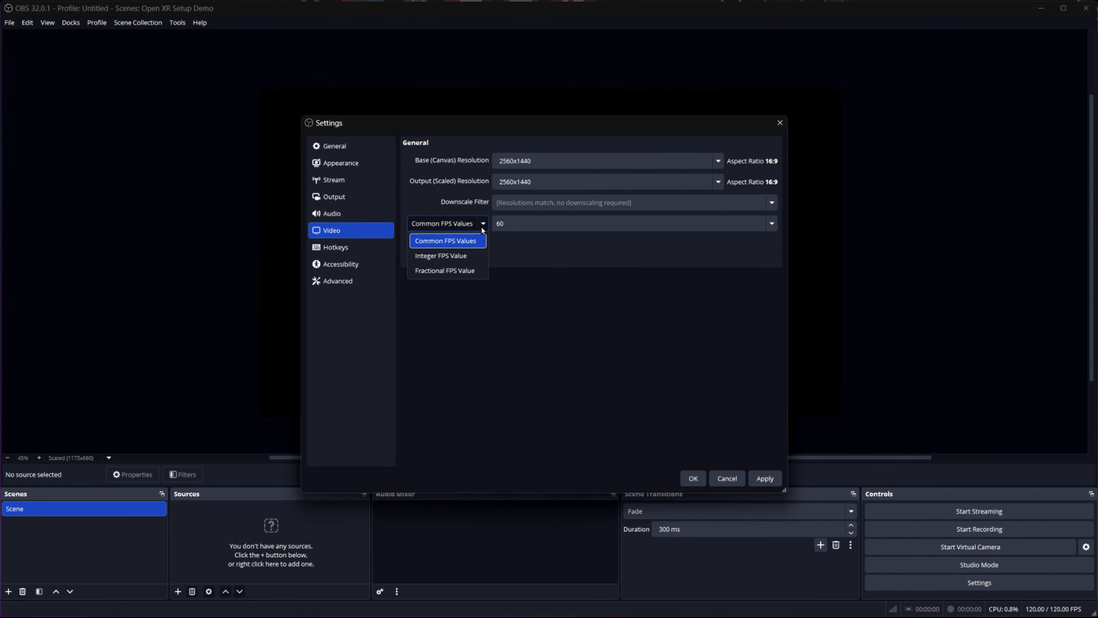
pyautogui.click(438, 272)
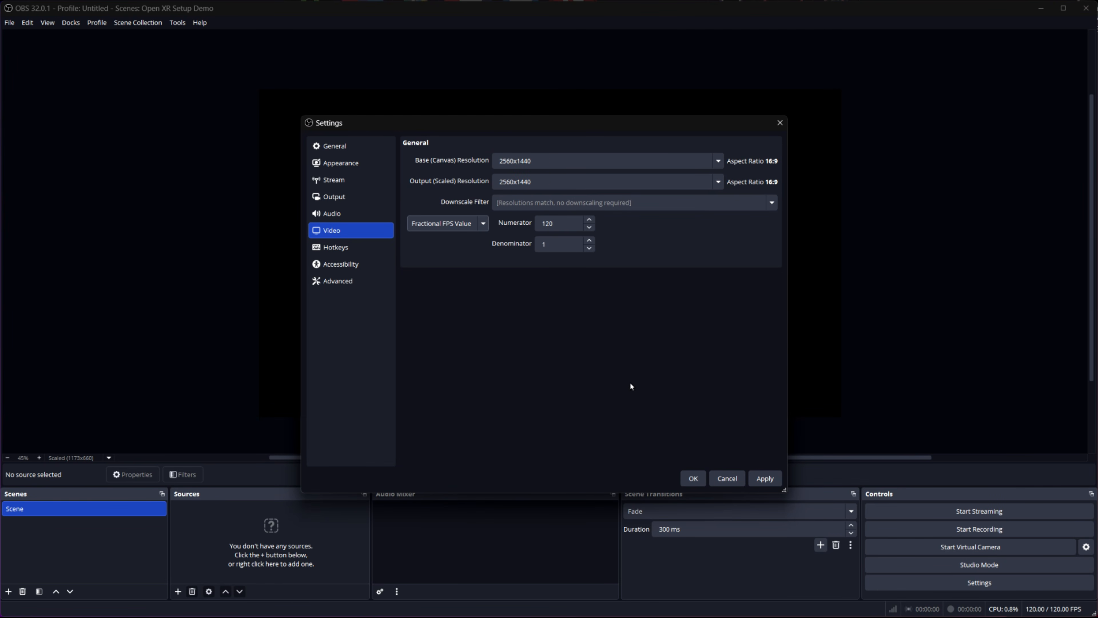
pyautogui.click(765, 479)
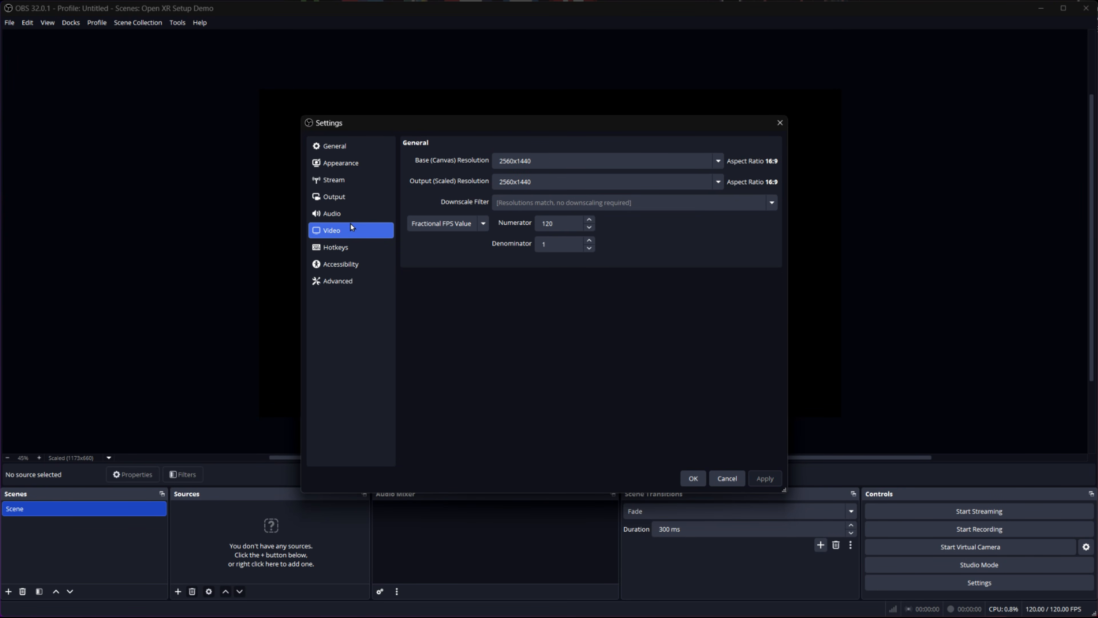
# Examine the recording output settings, including format, encoder, bitrate and encoder options
pyautogui.click(336, 198)
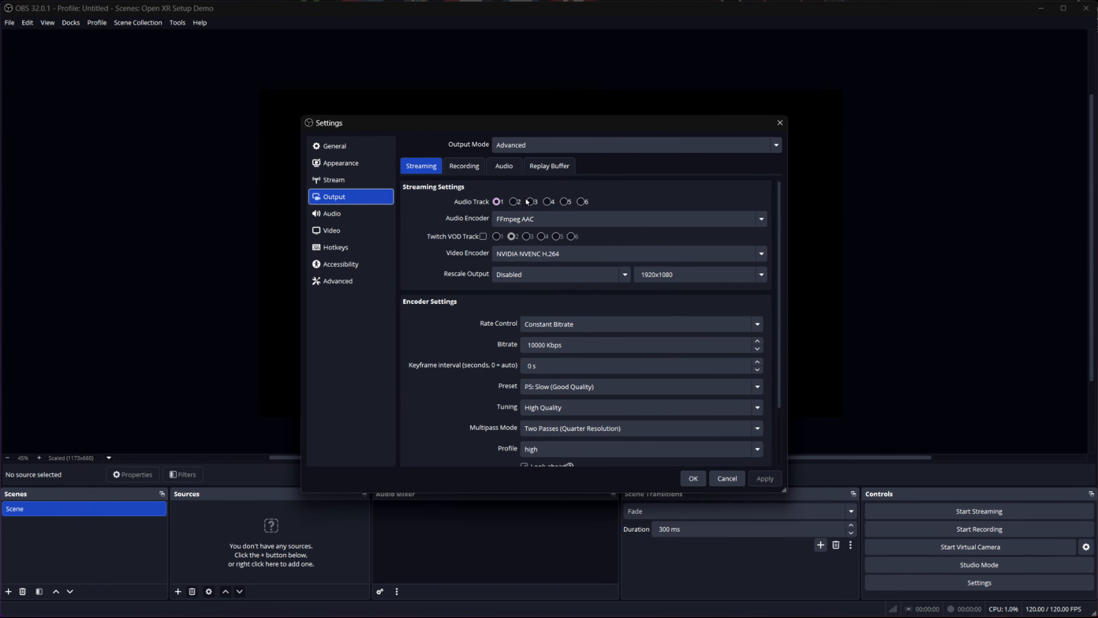
pyautogui.click(472, 168)
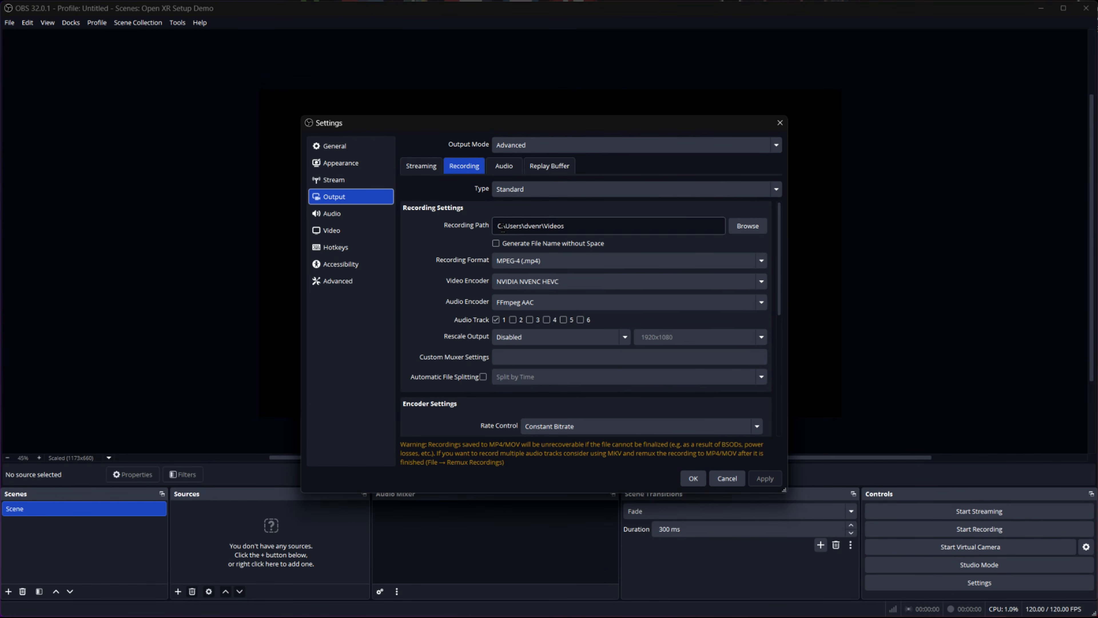
pyautogui.scroll(-2, 471, 310)
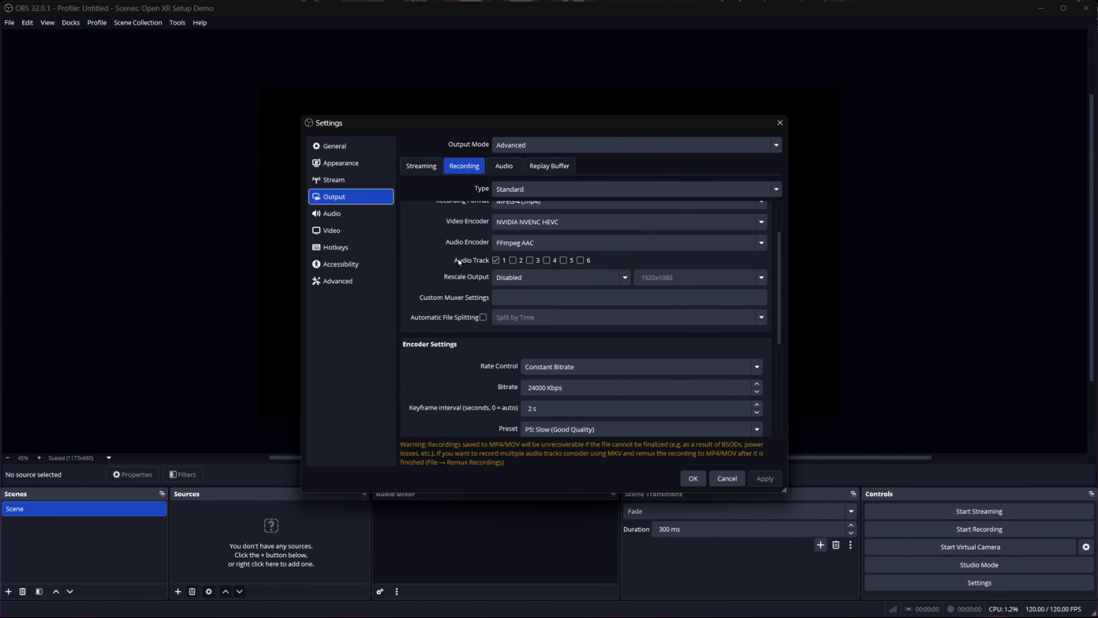
pyautogui.scroll(1, 457, 261)
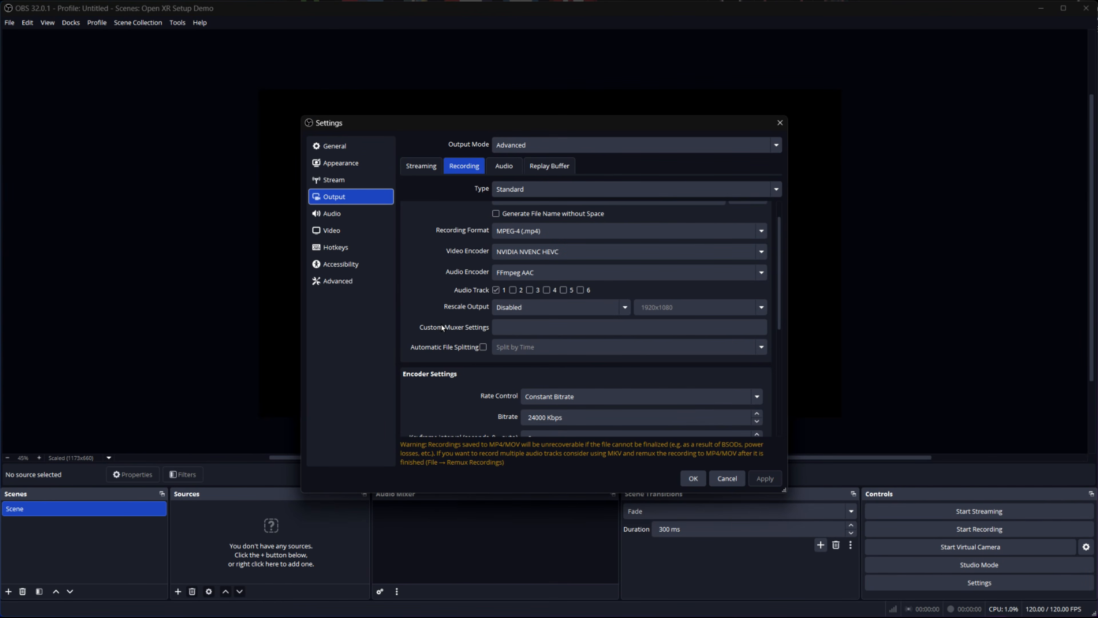
pyautogui.scroll(-2, 441, 324)
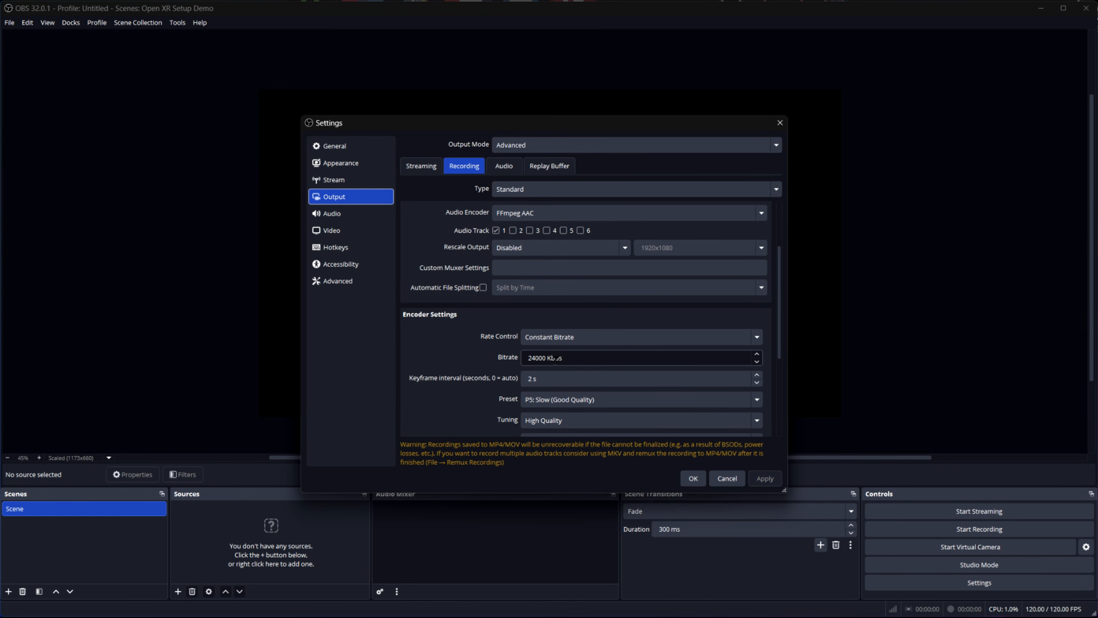
pyautogui.scroll(-3, 474, 347)
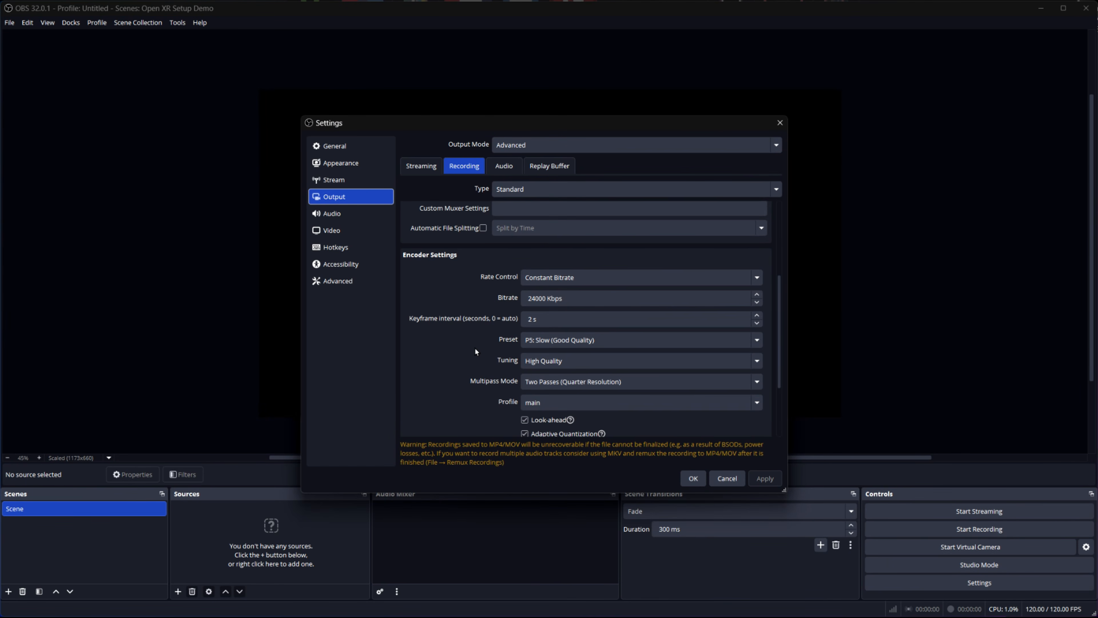
pyautogui.scroll(-1, 458, 333)
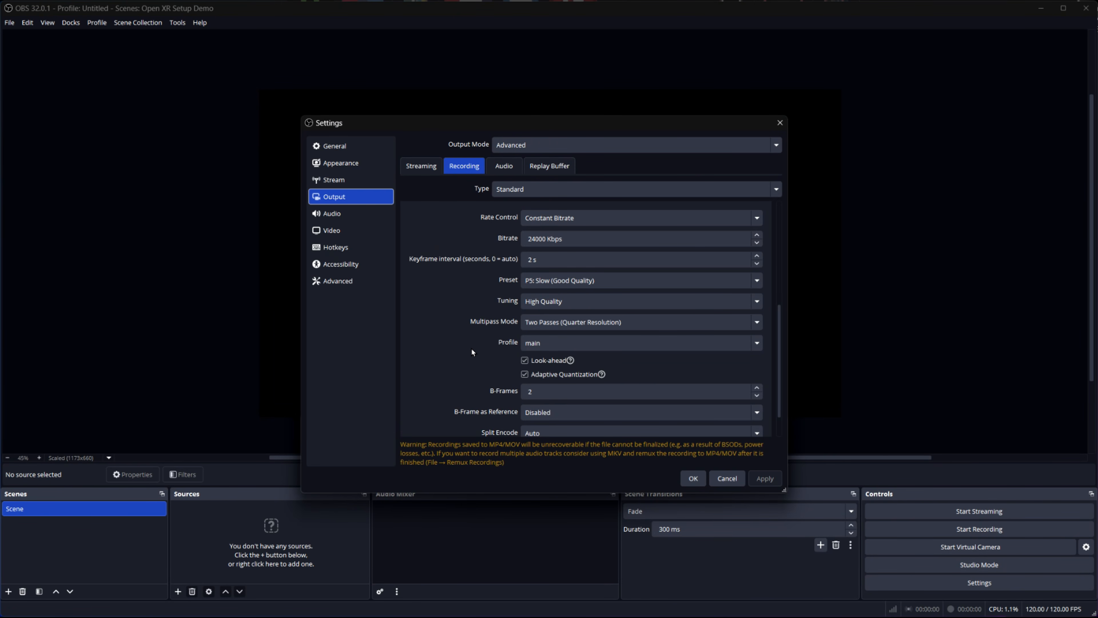
pyautogui.scroll(-1, 469, 346)
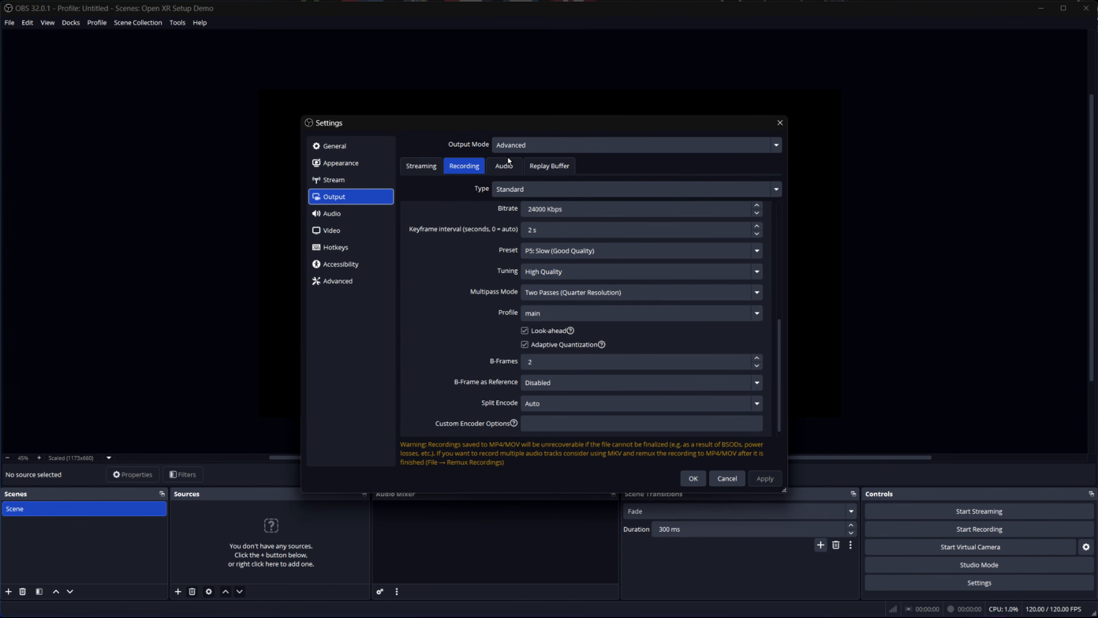
# Check the audio bitrates for tracks 1 and 2 in the output audio settings and confirm the settings
pyautogui.click(506, 165)
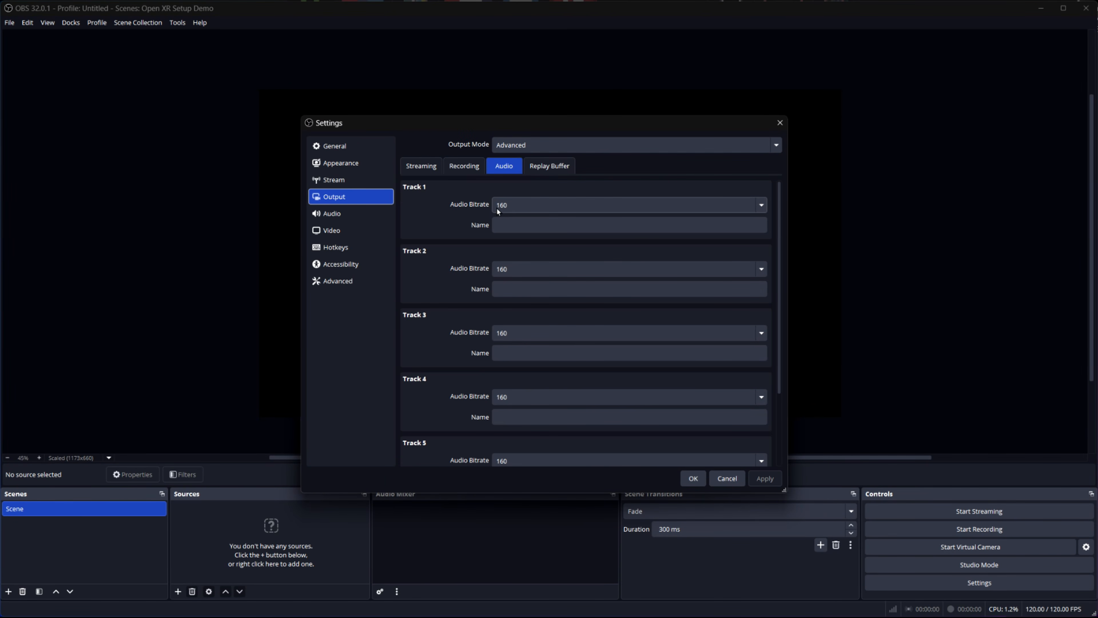
pyautogui.click(514, 205)
pyautogui.click(509, 267)
pyautogui.click(693, 479)
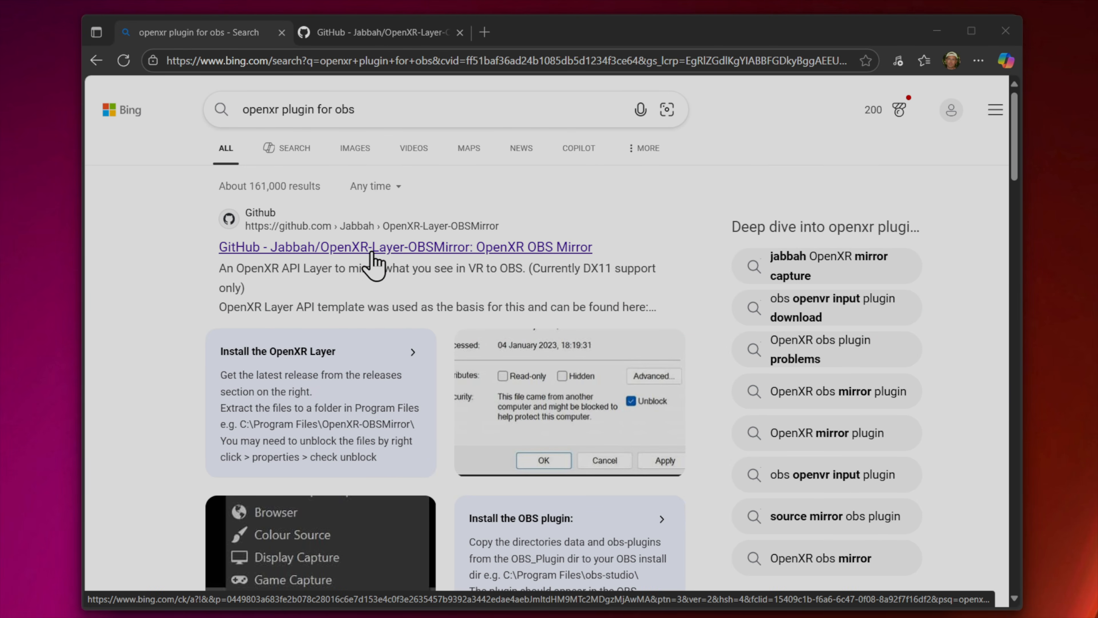
# Switch to the OpenXR-Layer-OBSMirror GitHub repository tab and examine its file list and releases
pyautogui.click(386, 39)
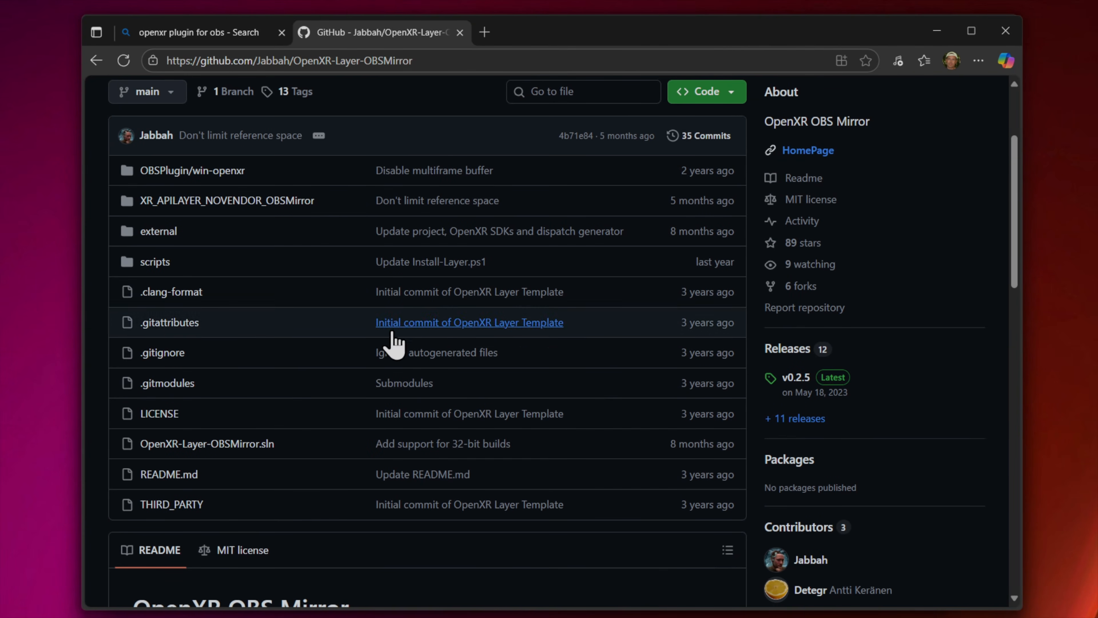
pyautogui.scroll(3, 441, 273)
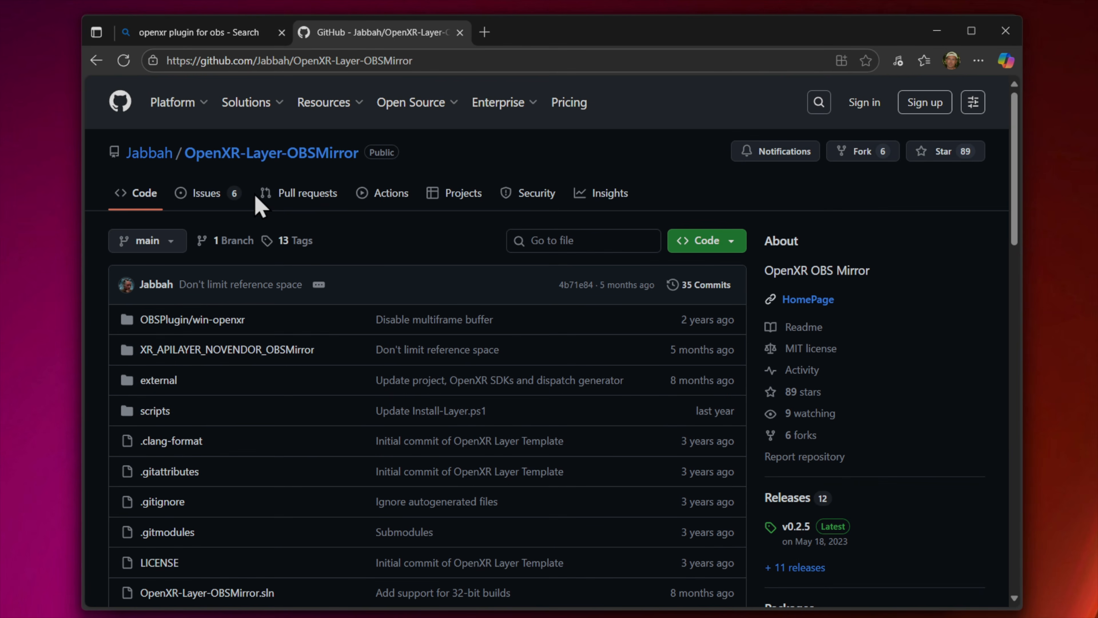
pyautogui.scroll(-2, 392, 359)
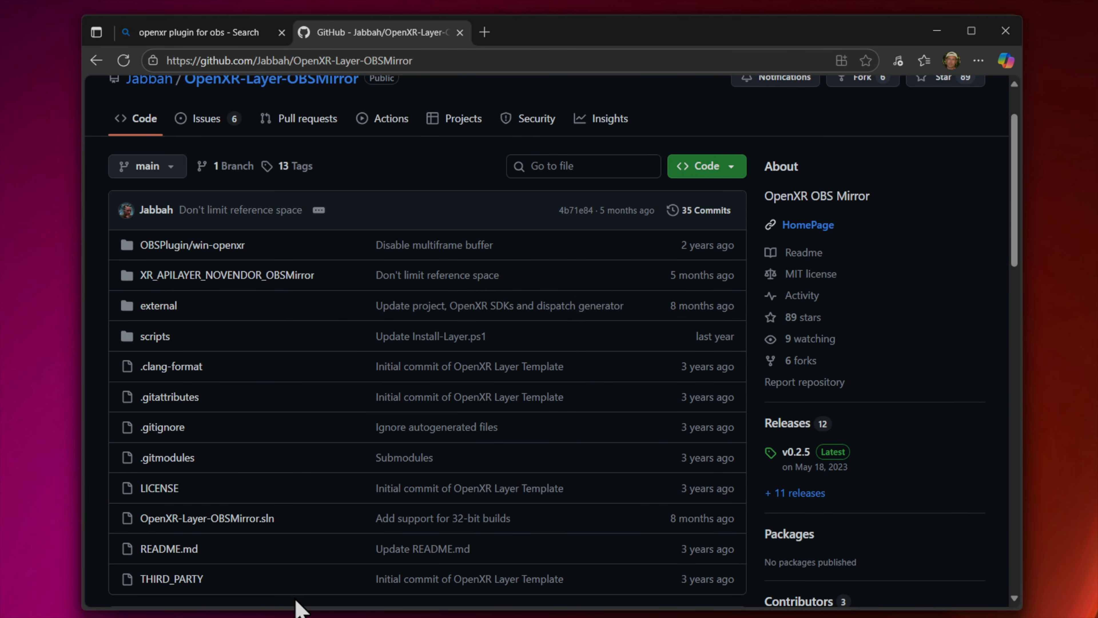
# Minimize the browser and Downloads 2 windows and open installation.txt from the extracted v0.2.5 folder
pyautogui.click(937, 31)
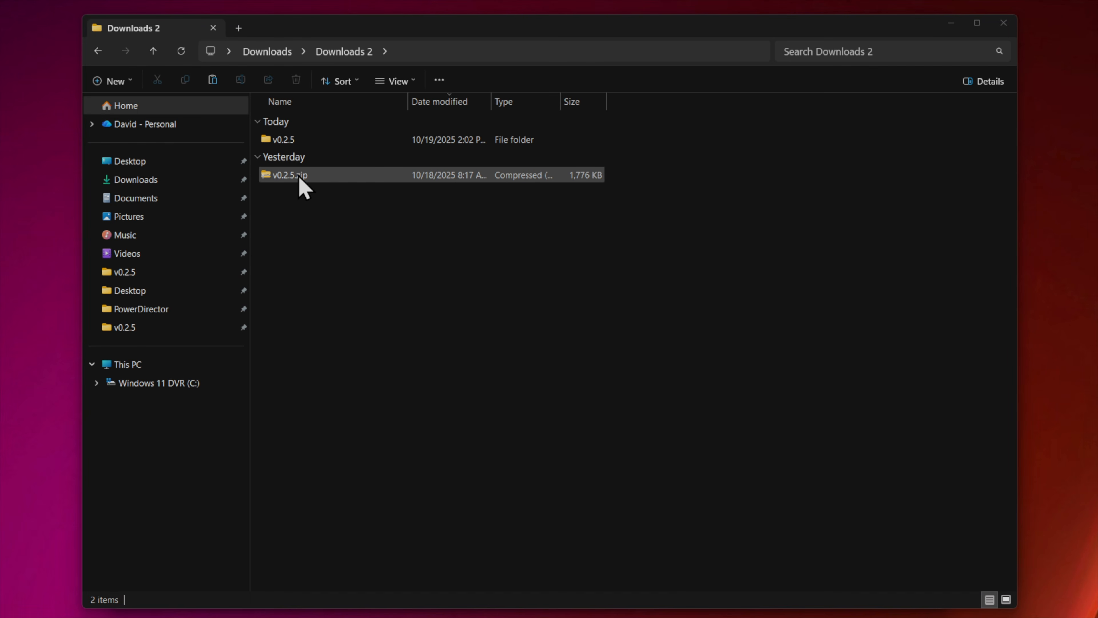
pyautogui.click(952, 24)
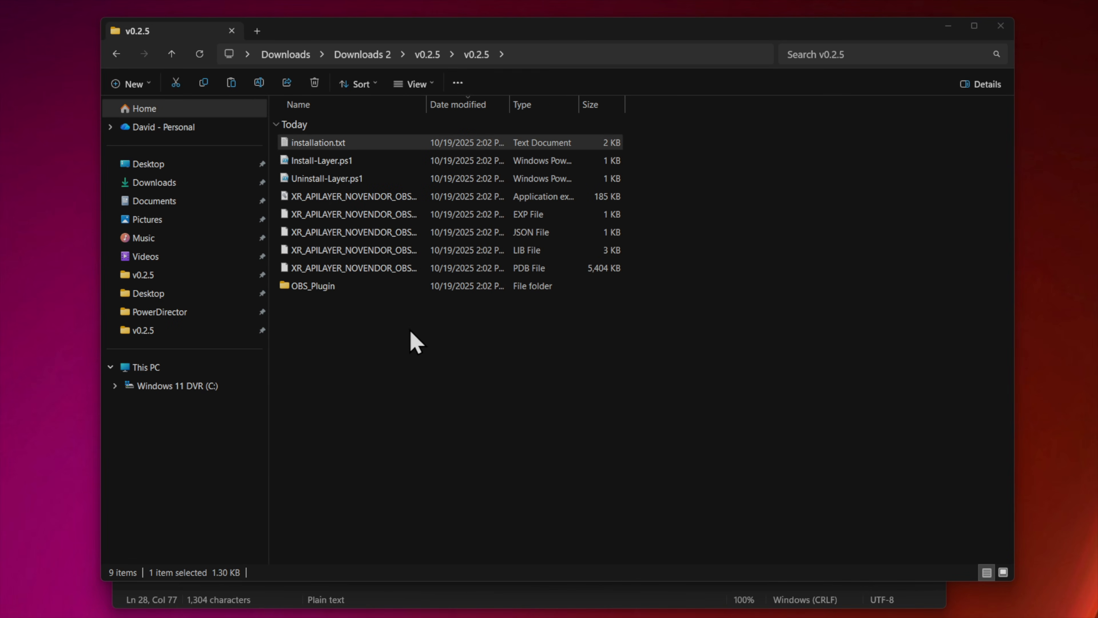
pyautogui.click(298, 142)
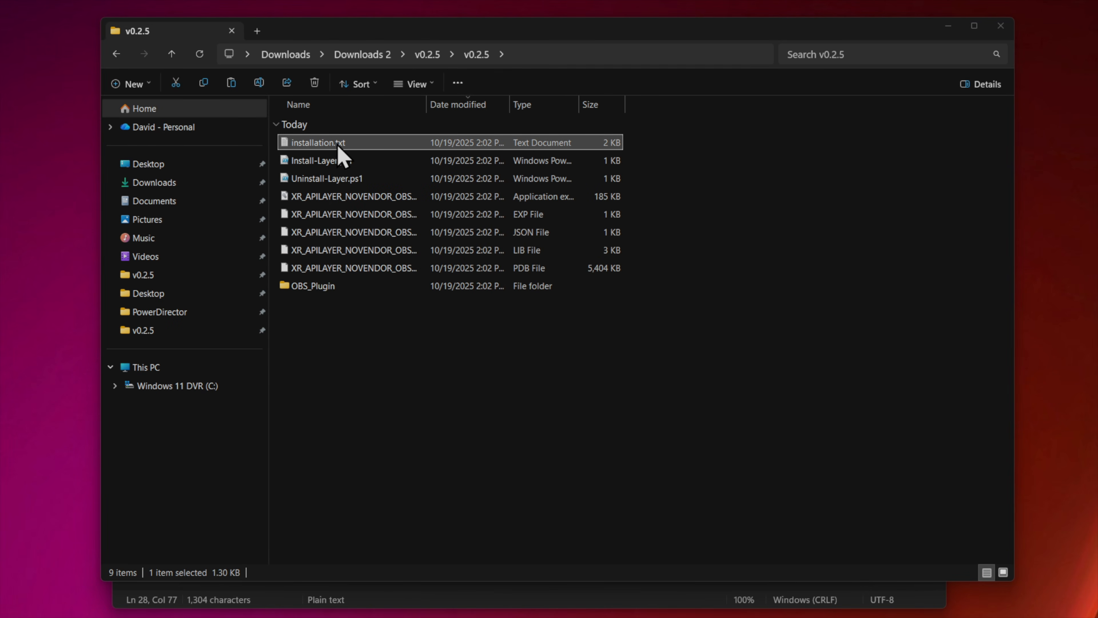
pyautogui.doubleClick(329, 141)
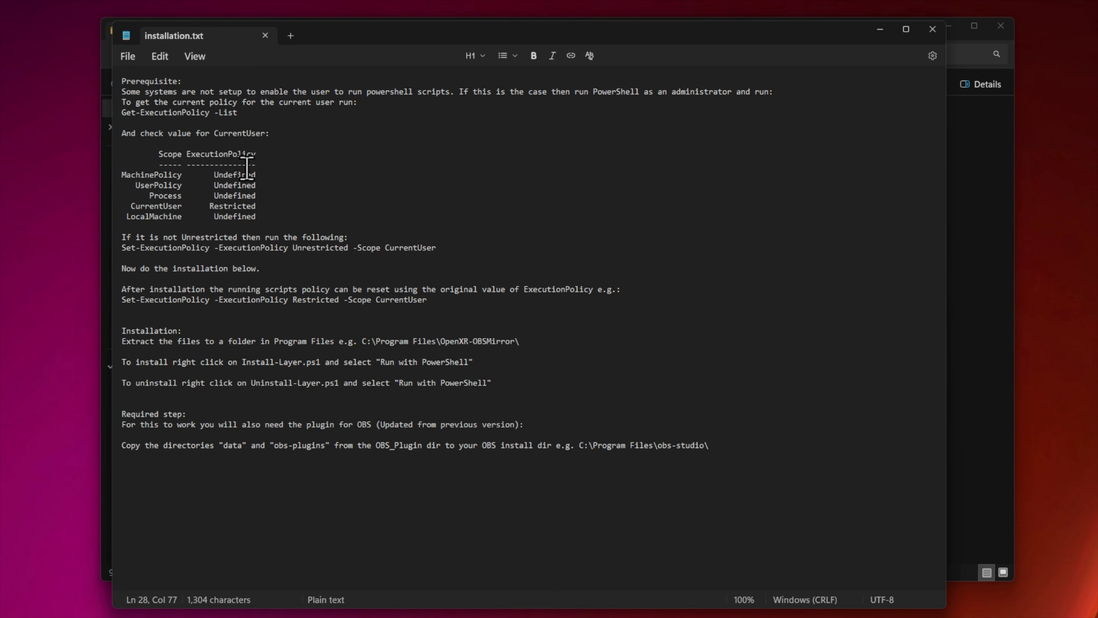
# Highlight the full installation instructions text to review the prerequisites and install steps
pyautogui.click(123, 83)
pyautogui.moveTo(123, 83); pyautogui.dragTo(718, 449)
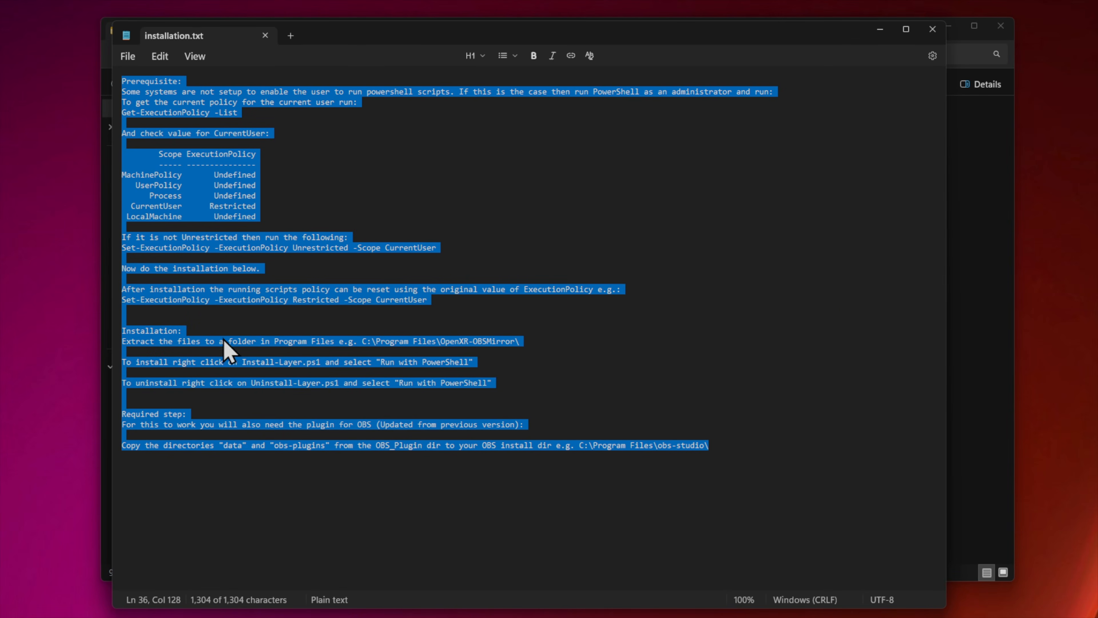
pyautogui.click(312, 196)
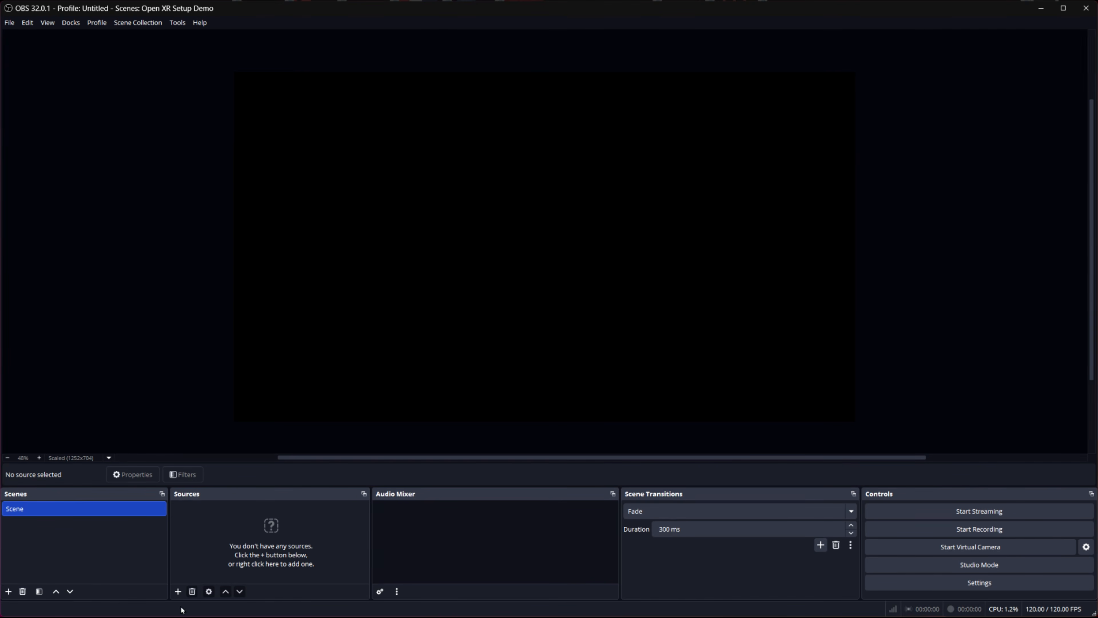
# Add a new OpenXR Mirror Capture source to the scene with its default name
pyautogui.click(178, 592)
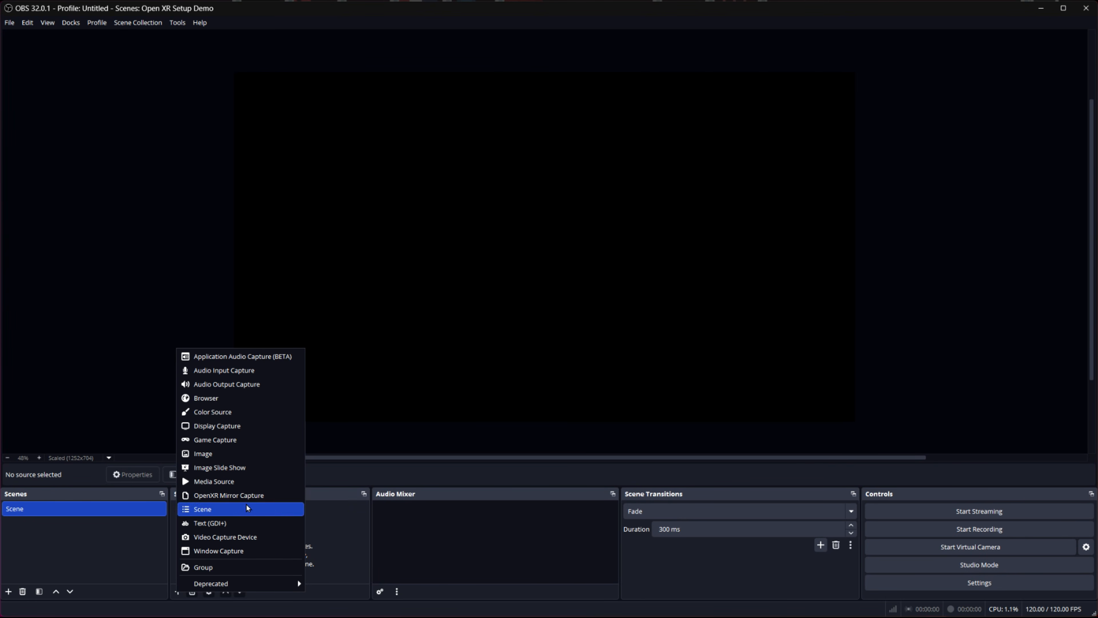
pyautogui.click(223, 497)
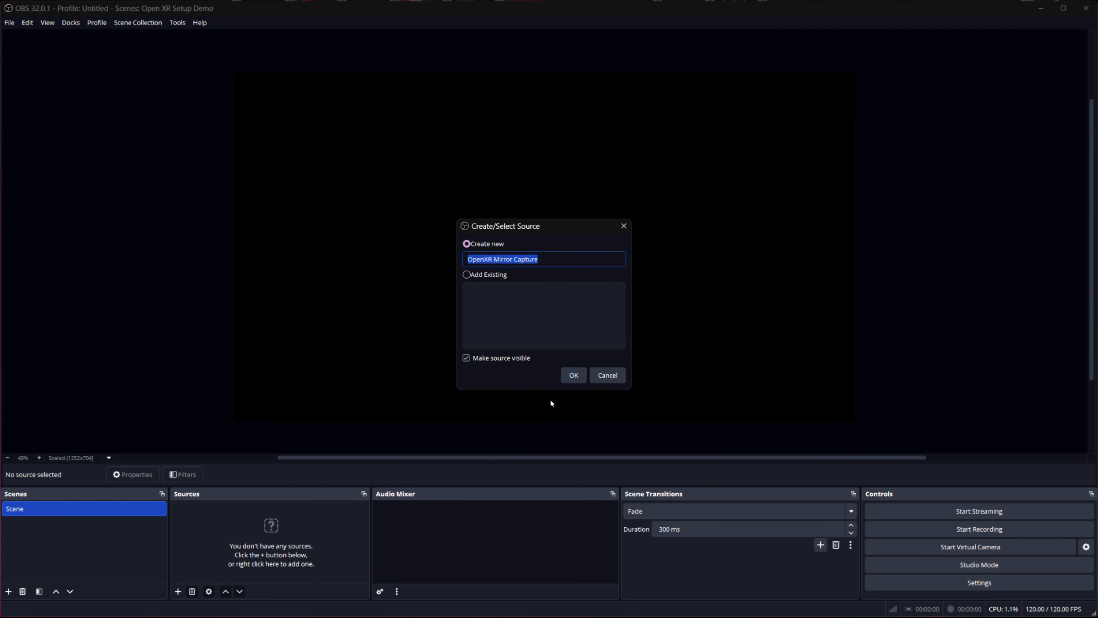
pyautogui.click(574, 375)
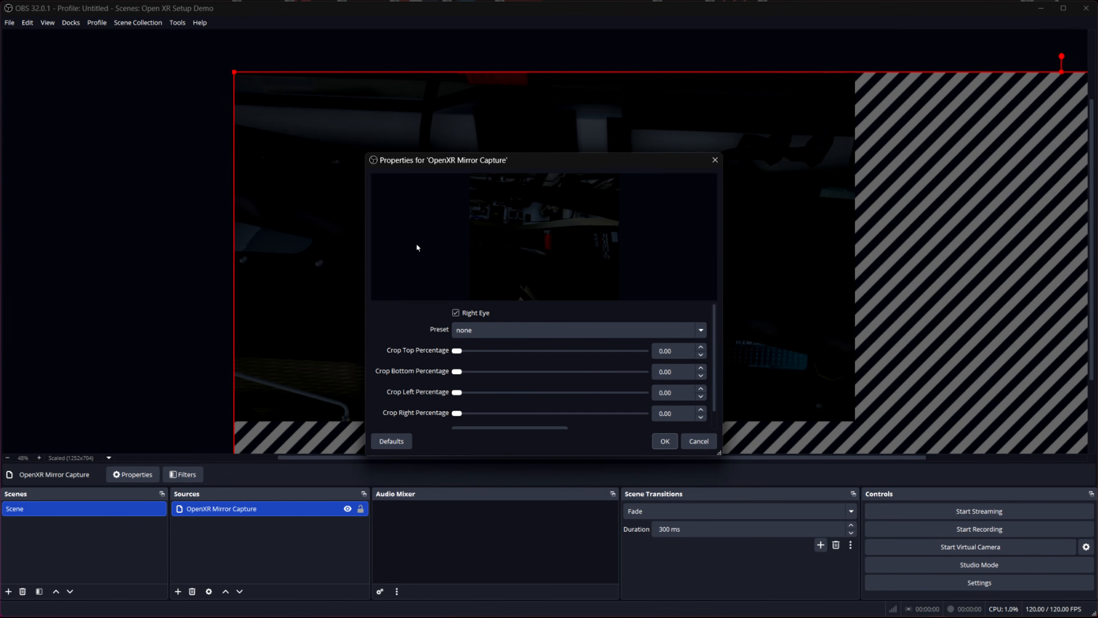
# Turn off Right Eye in the OpenXR Mirror Capture properties and confirm the dialog
pyautogui.click(456, 313)
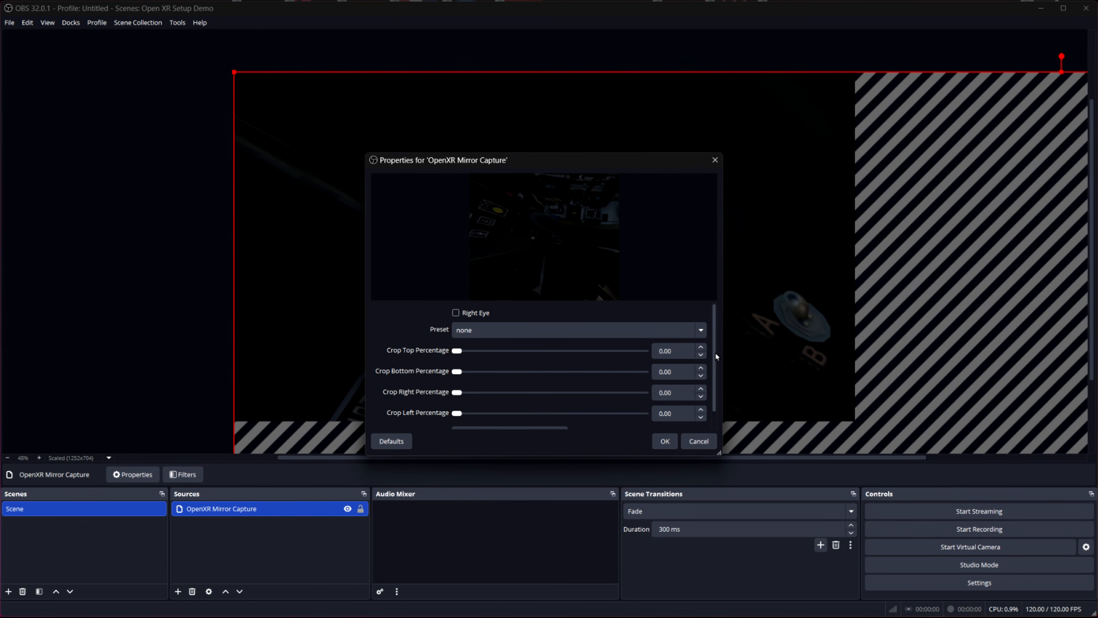
pyautogui.moveTo(715, 352); pyautogui.dragTo(717, 372)
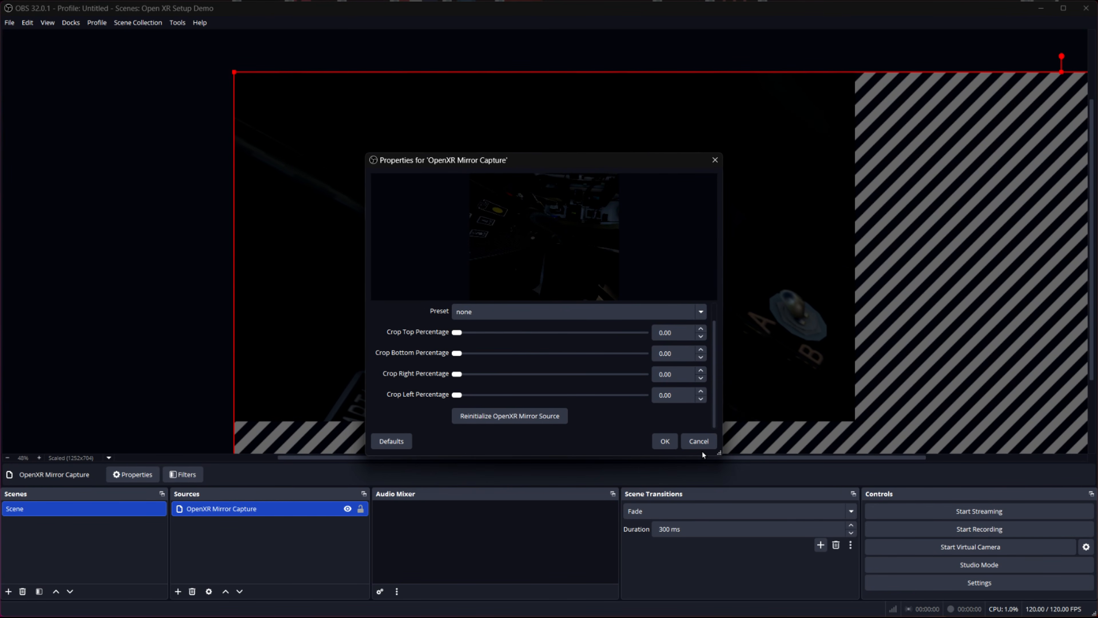
pyautogui.click(665, 442)
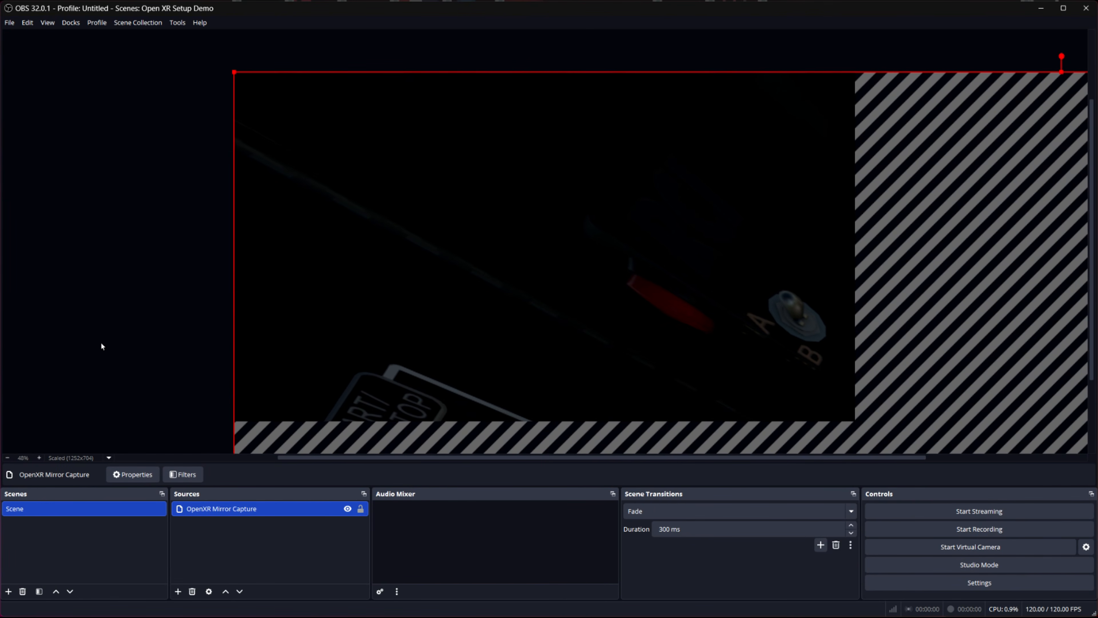
# Scale down the OpenXR Mirror Capture source and move it so its headset image sits at the canvas's top-left
pyautogui.scroll(-1, 104, 330)
pyautogui.scroll(-6, 103, 334)
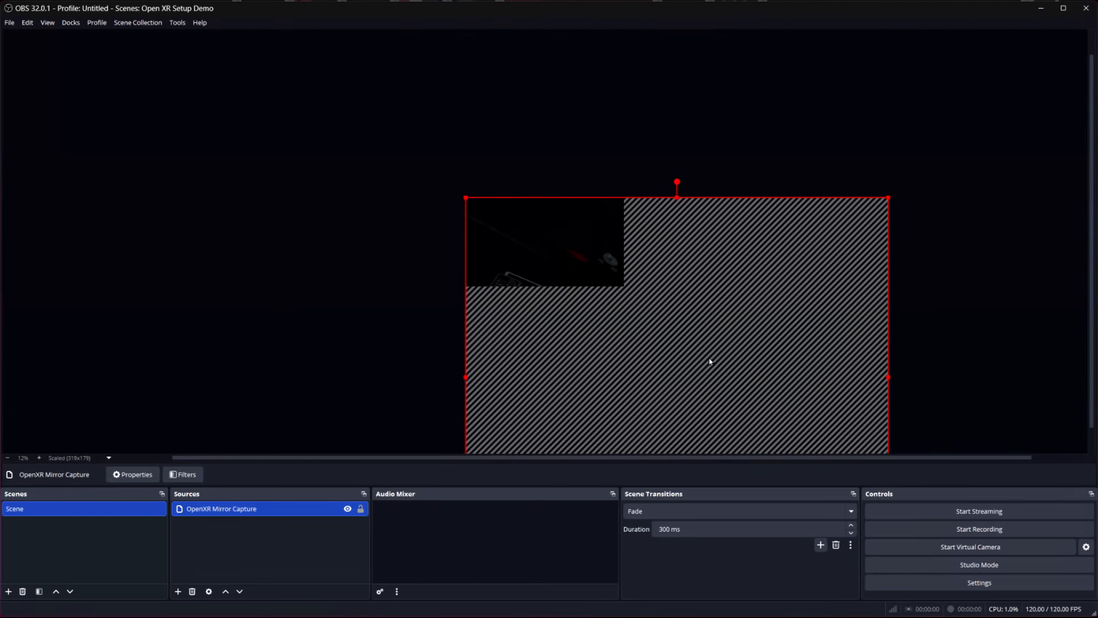
pyautogui.moveTo(1092, 346); pyautogui.dragTo(1092, 362)
pyautogui.moveTo(858, 457); pyautogui.dragTo(869, 456)
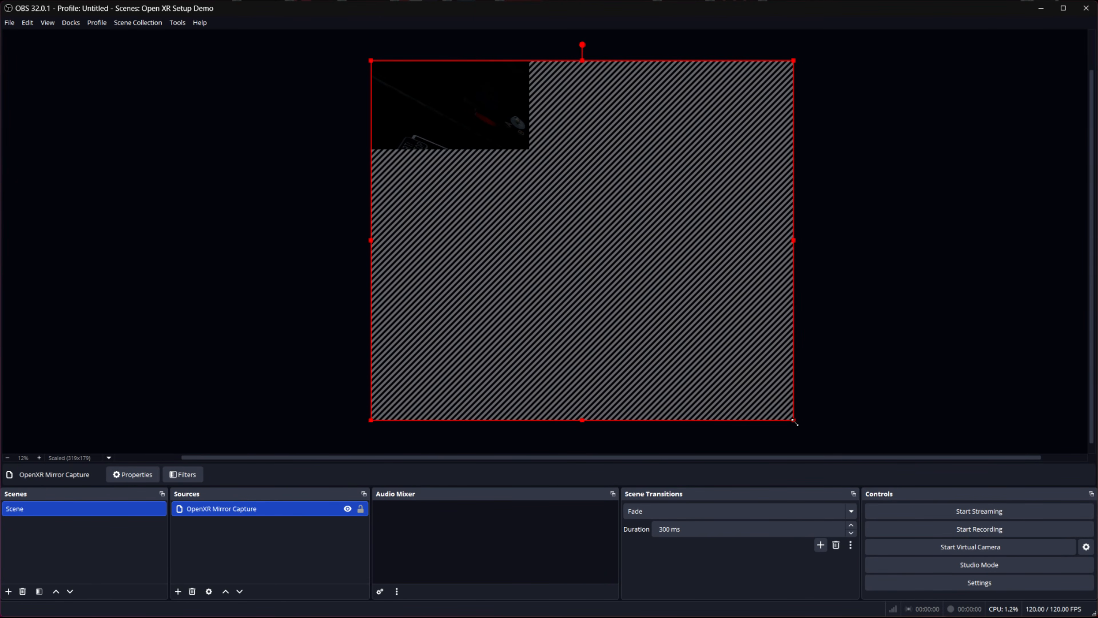
pyautogui.moveTo(795, 422); pyautogui.dragTo(557, 262)
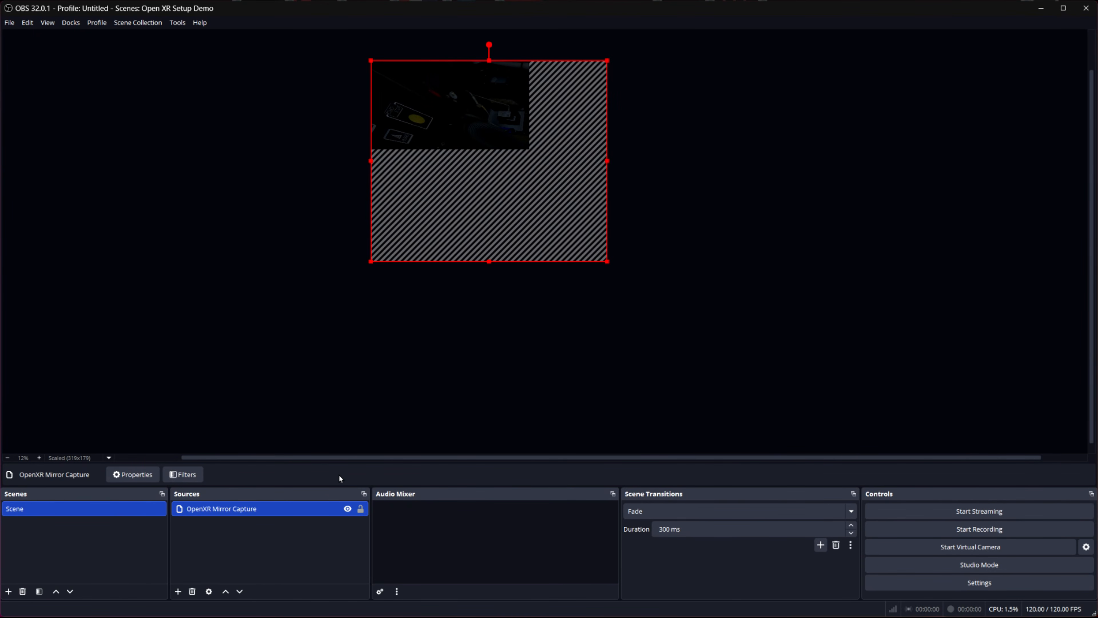
pyautogui.scroll(3, 316, 334)
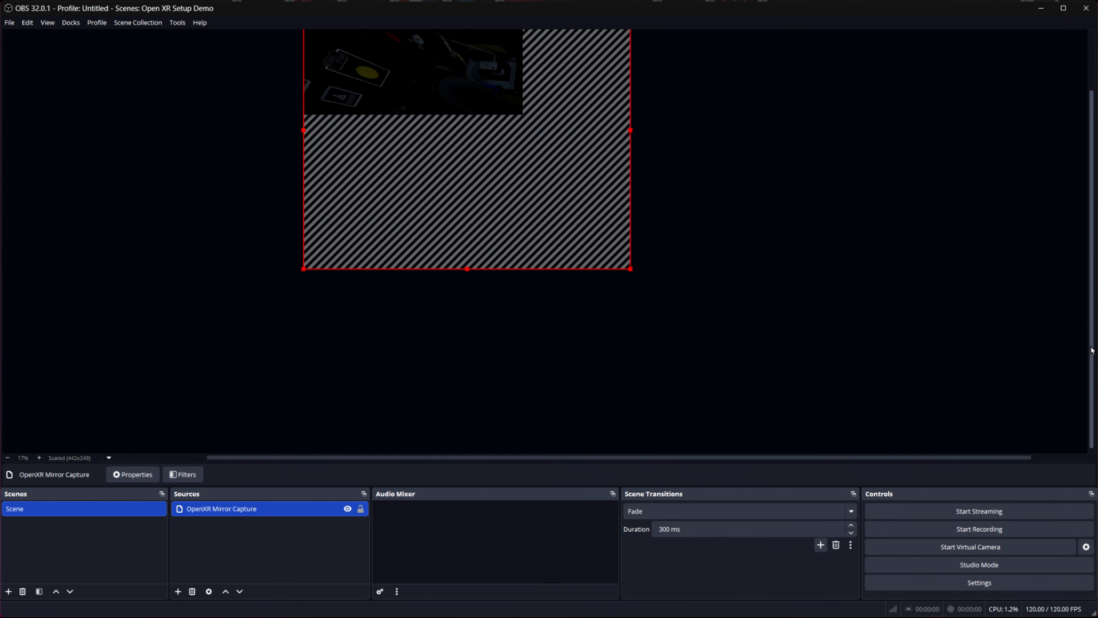
pyautogui.scroll(3, 1093, 350)
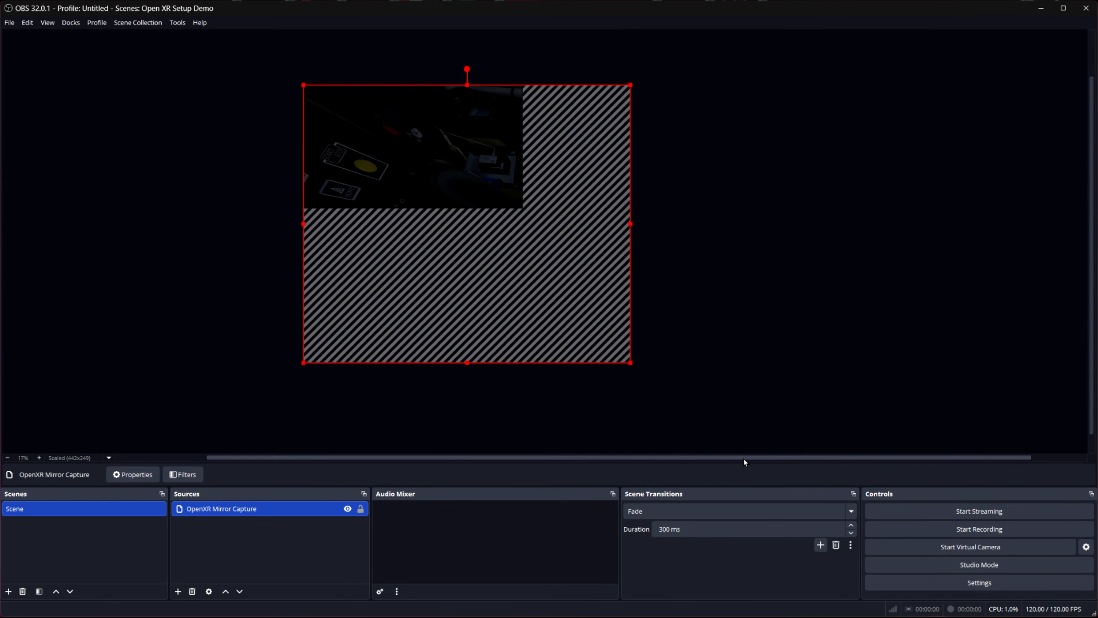
pyautogui.moveTo(743, 458)
pyautogui.mouseDown()
pyautogui.moveTo(702, 463)
pyautogui.moveTo(731, 460)
pyautogui.mouseUp()
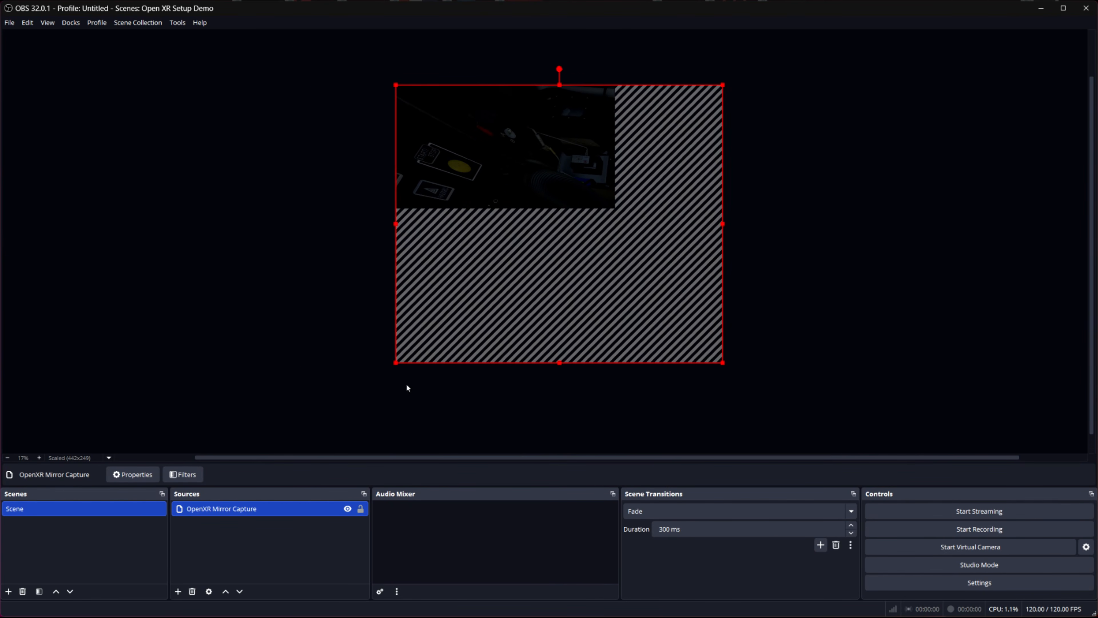
pyautogui.scroll(2, 263, 316)
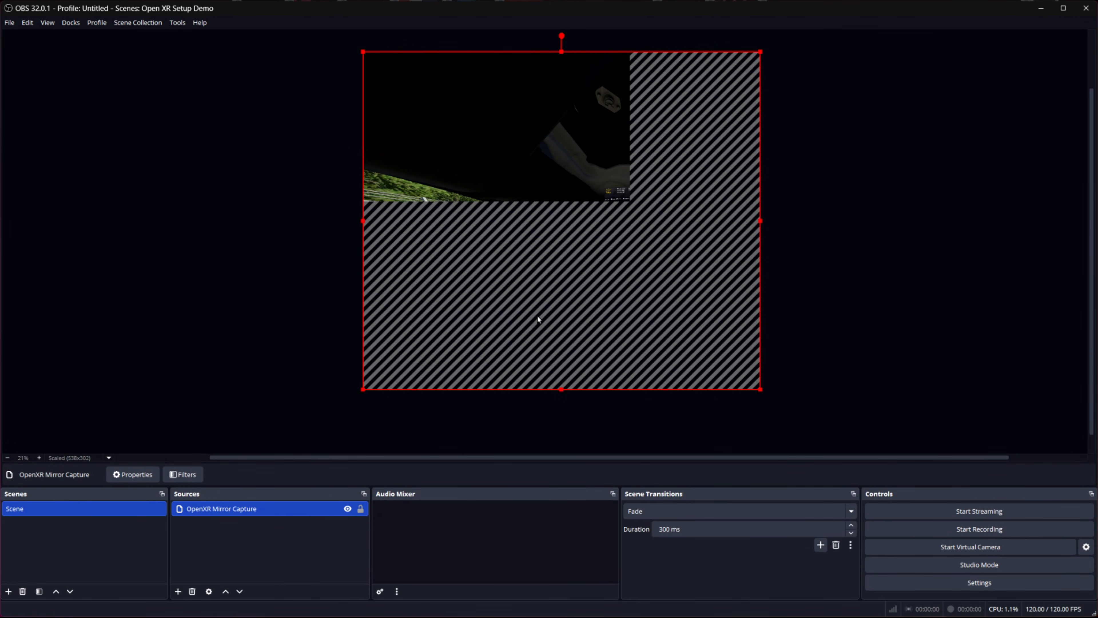
pyautogui.moveTo(538, 319)
pyautogui.mouseDown()
pyautogui.moveTo(506, 296)
pyautogui.moveTo(409, 356)
pyautogui.moveTo(595, 296)
pyautogui.moveTo(525, 242)
pyautogui.moveTo(412, 252)
pyautogui.moveTo(449, 322)
pyautogui.moveTo(483, 277)
pyautogui.moveTo(400, 216)
pyautogui.moveTo(343, 196)
pyautogui.moveTo(289, 212)
pyautogui.moveTo(358, 199)
pyautogui.moveTo(367, 153)
pyautogui.moveTo(348, 163)
pyautogui.moveTo(358, 232)
pyautogui.moveTo(521, 270)
pyautogui.moveTo(534, 259)
pyautogui.moveTo(349, 256)
pyautogui.moveTo(501, 277)
pyautogui.moveTo(534, 292)
pyautogui.moveTo(487, 289)
pyautogui.moveTo(547, 336)
pyautogui.moveTo(538, 315)
pyautogui.mouseUp()
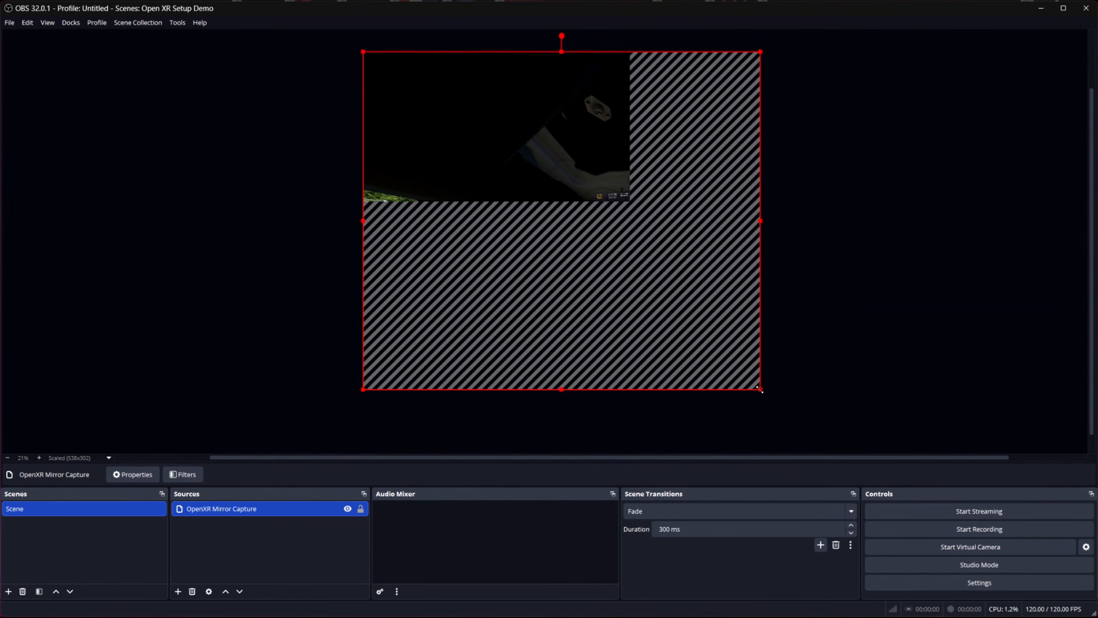
pyautogui.moveTo(761, 389); pyautogui.dragTo(630, 255)
pyautogui.moveTo(525, 272); pyautogui.dragTo(525, 195)
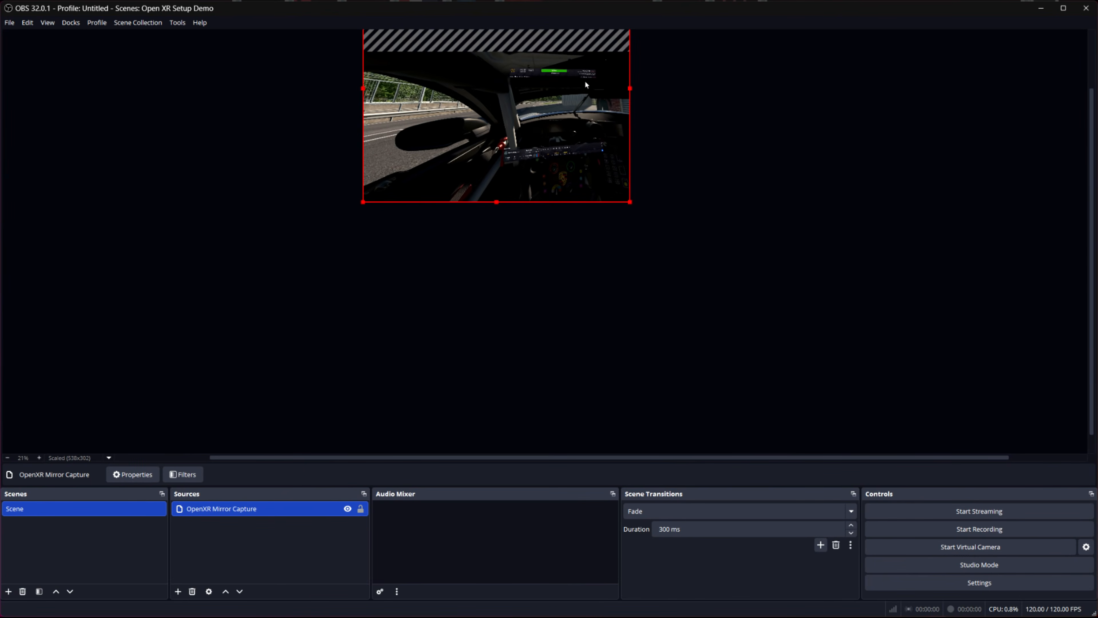
# Reposition and resize the mirror capture until the headset view fills the canvas, and lock the source
pyautogui.moveTo(579, 151); pyautogui.dragTo(457, 136)
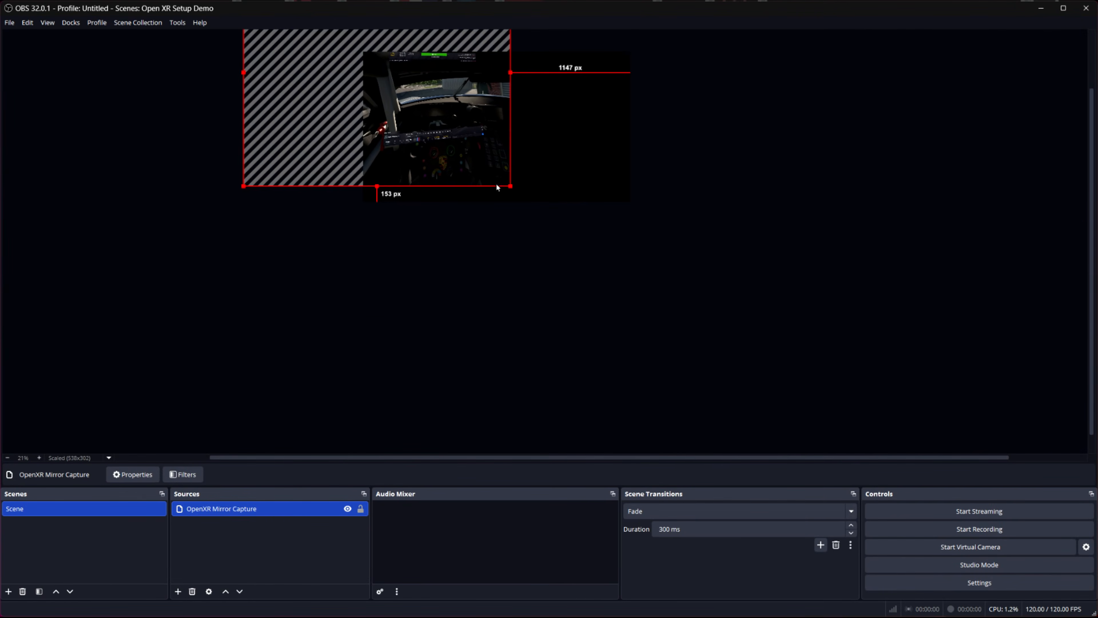
pyautogui.moveTo(509, 186); pyautogui.dragTo(672, 289)
pyautogui.moveTo(620, 258)
pyautogui.mouseDown()
pyautogui.moveTo(592, 216)
pyautogui.moveTo(580, 226)
pyautogui.moveTo(592, 261)
pyautogui.moveTo(638, 255)
pyautogui.moveTo(583, 228)
pyautogui.moveTo(597, 247)
pyautogui.moveTo(628, 238)
pyautogui.mouseUp()
pyautogui.moveTo(522, 249); pyautogui.dragTo(484, 243)
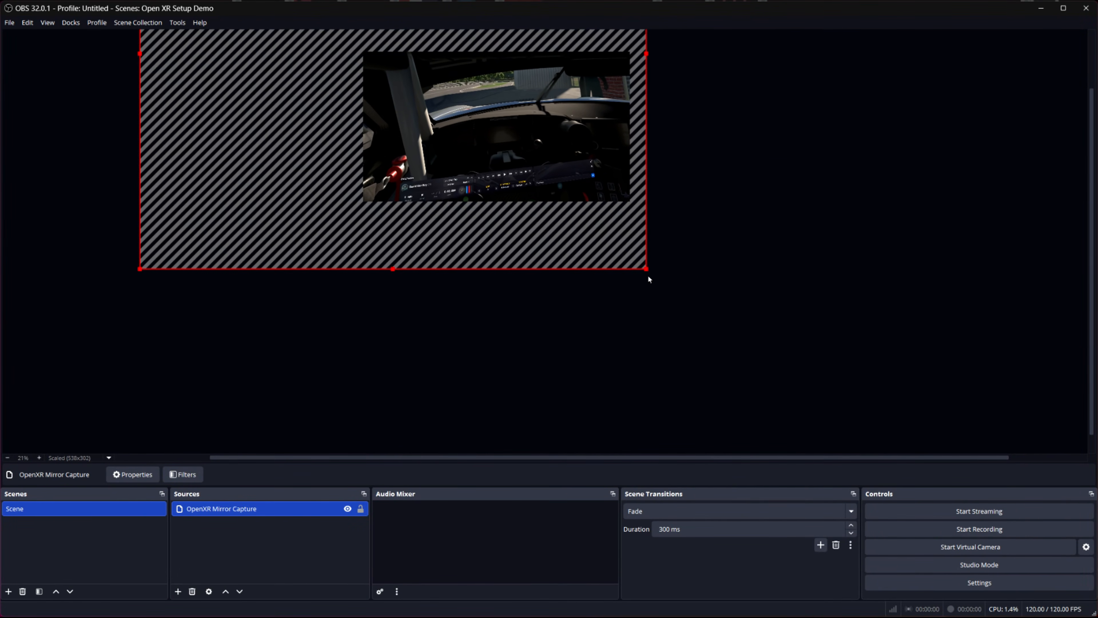
pyautogui.moveTo(645, 269); pyautogui.dragTo(669, 289)
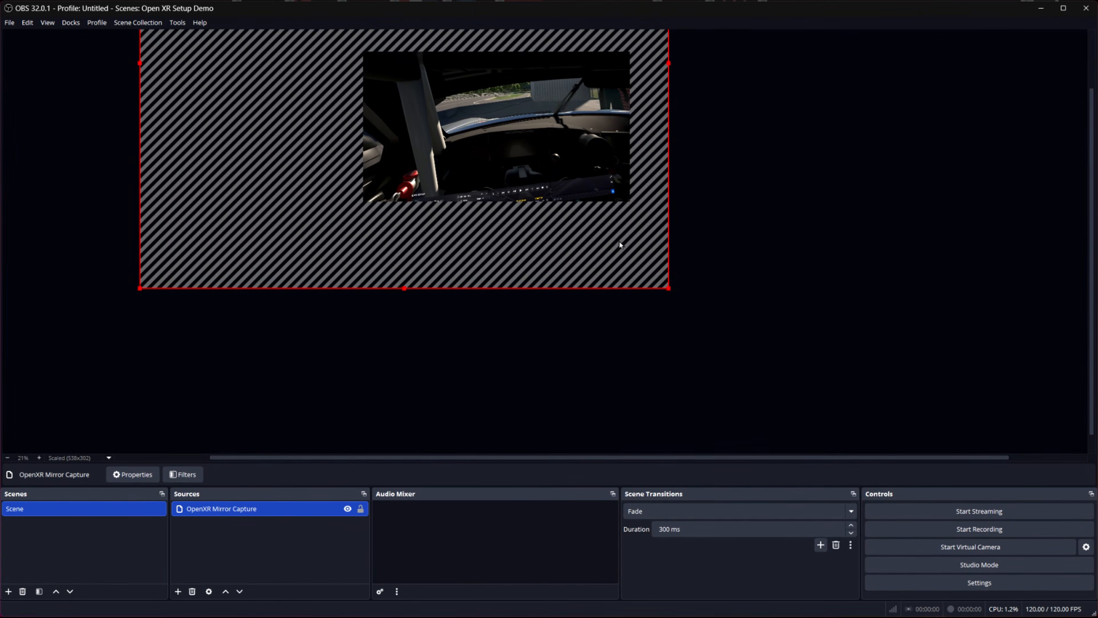
pyautogui.moveTo(617, 241); pyautogui.dragTo(579, 248)
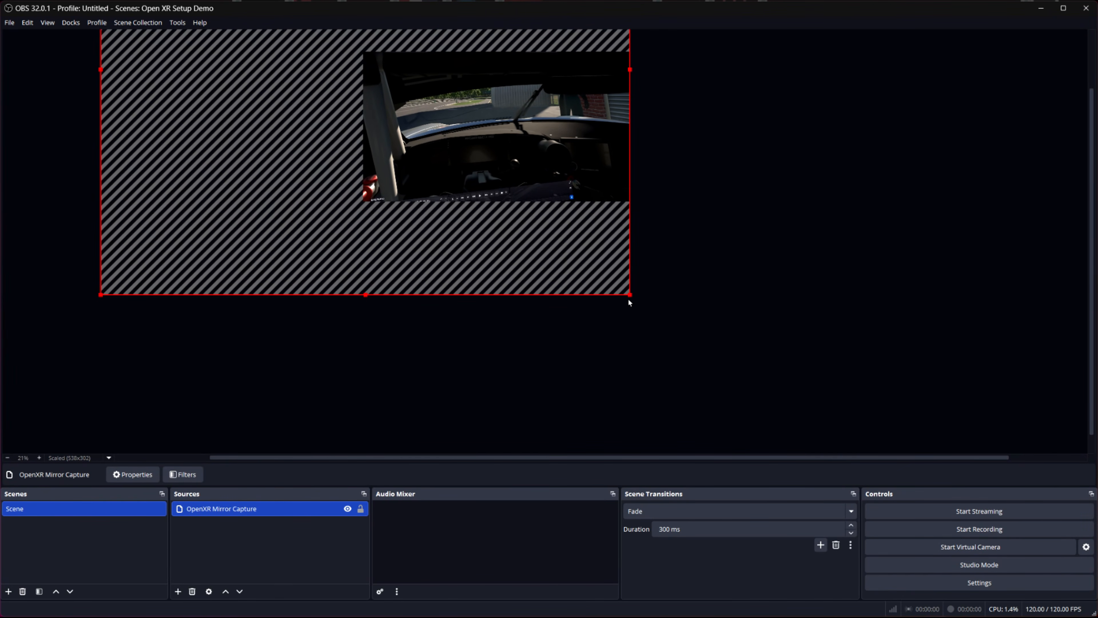
pyautogui.moveTo(630, 295); pyautogui.dragTo(614, 268)
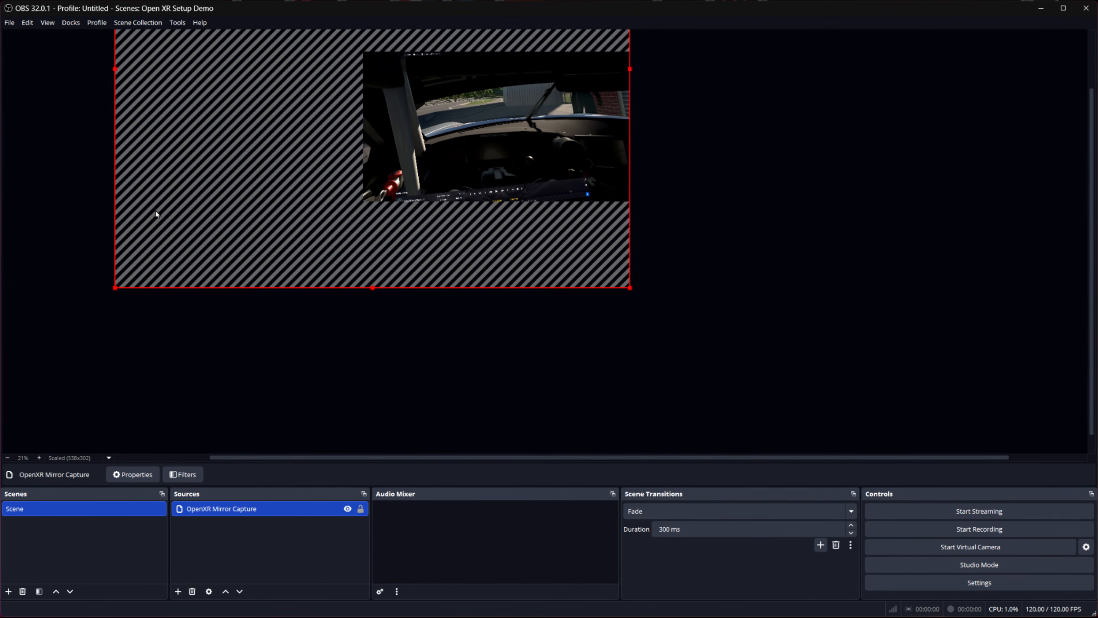
pyautogui.click(366, 509)
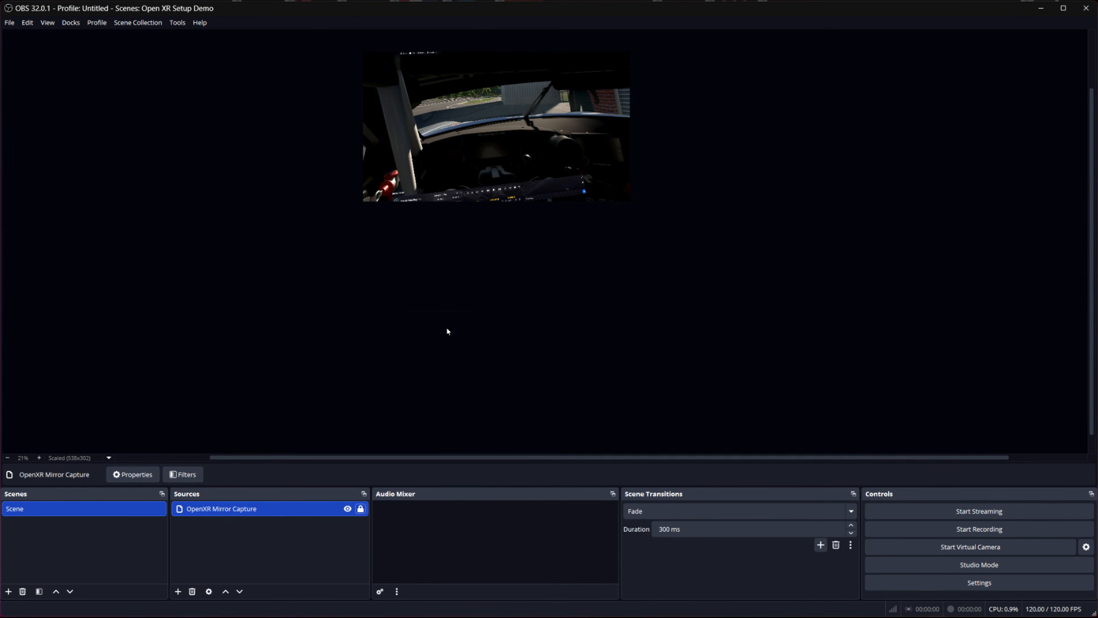